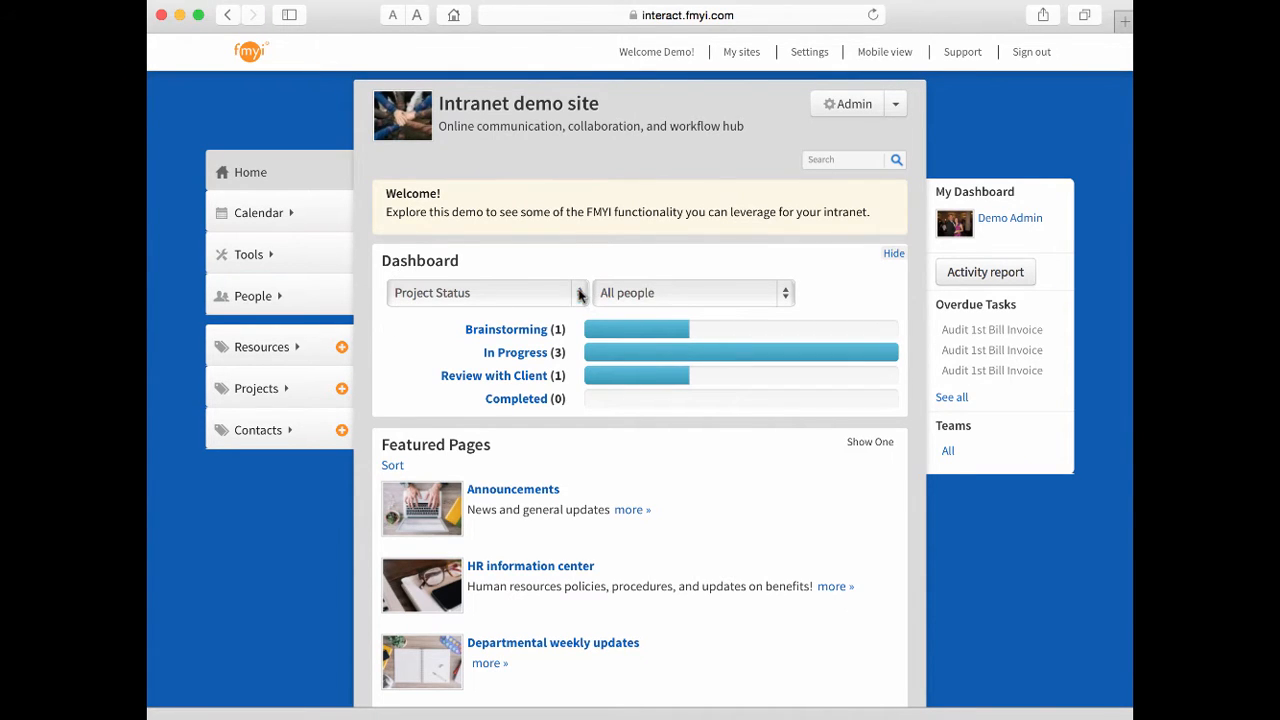
Step: Chart the home page dashboard by Size and open the Departmental weekly updates page
left_click(579, 293)
left_click(547, 315)
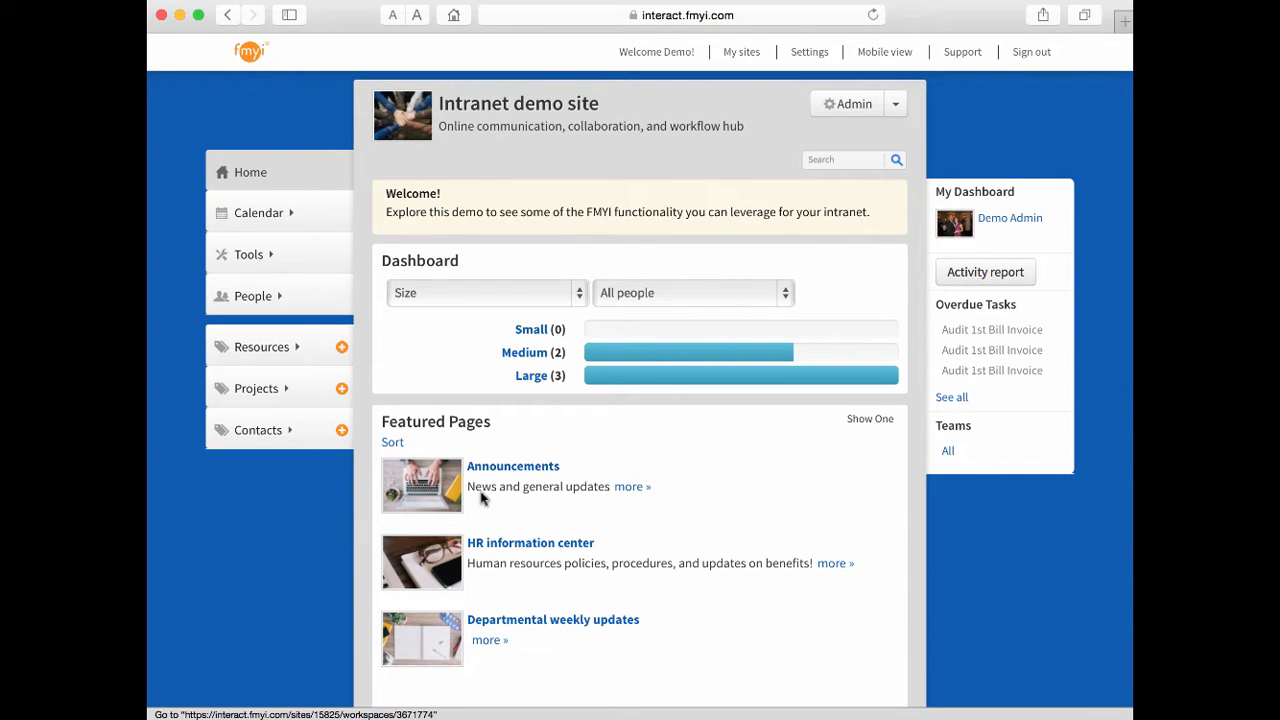
left_click(507, 623)
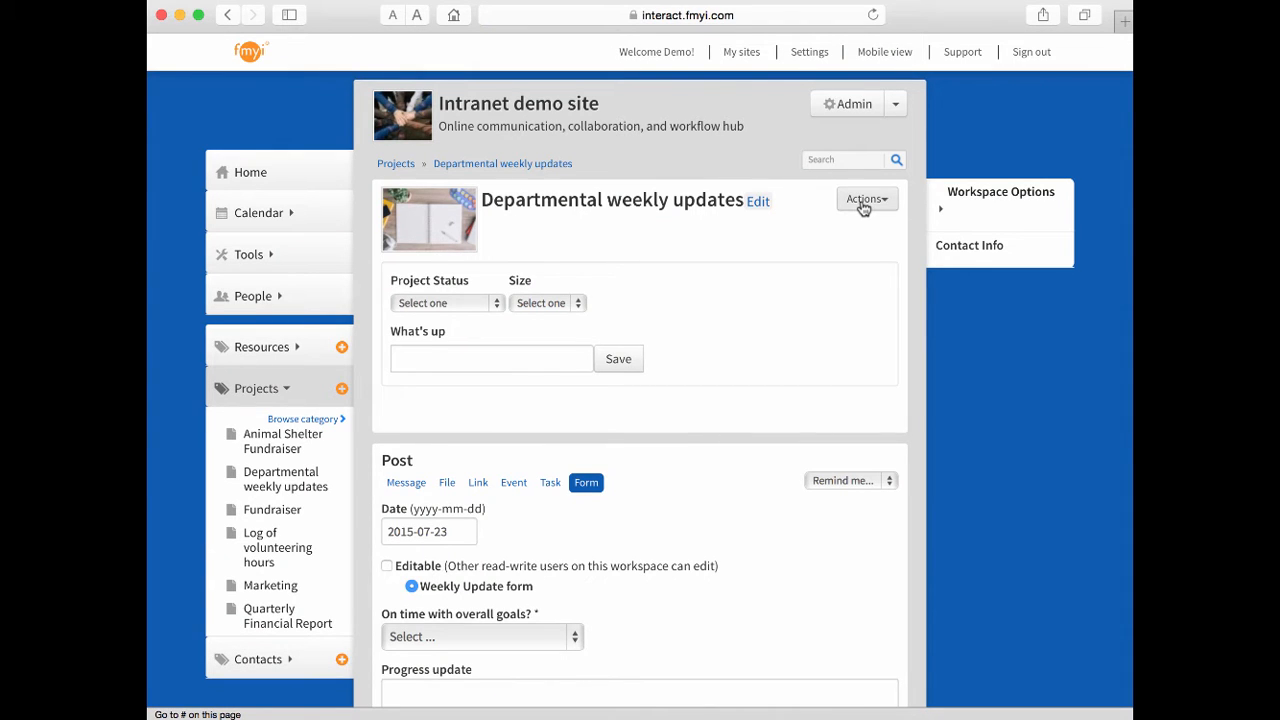
Step: Unfeature the Departmental weekly updates page from the home page and feature it there again
left_click(863, 201)
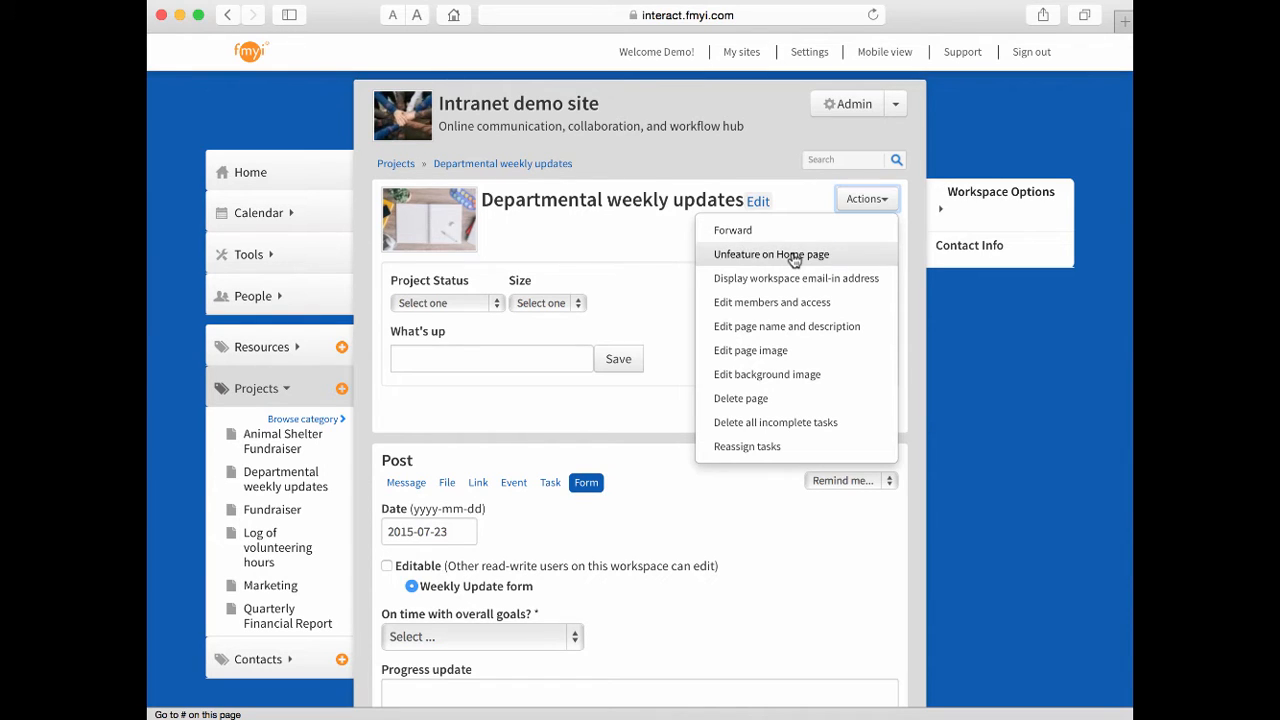
left_click(795, 259)
left_click(860, 205)
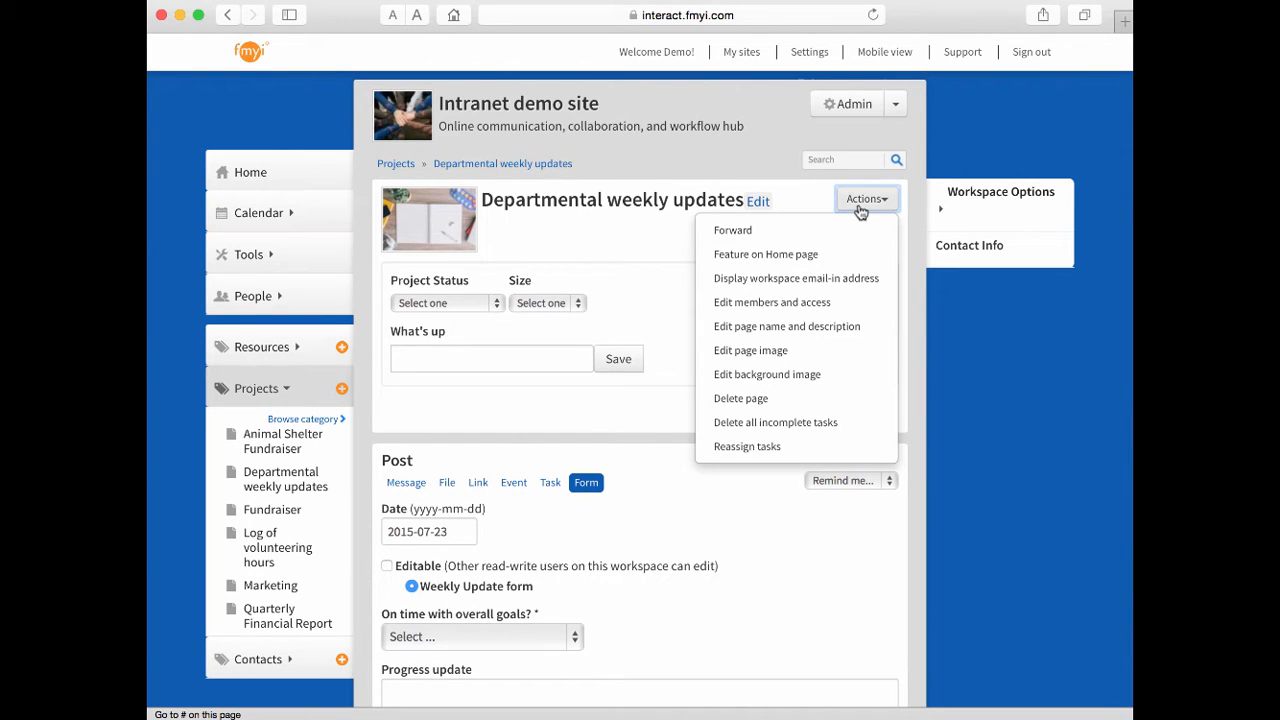
left_click(812, 256)
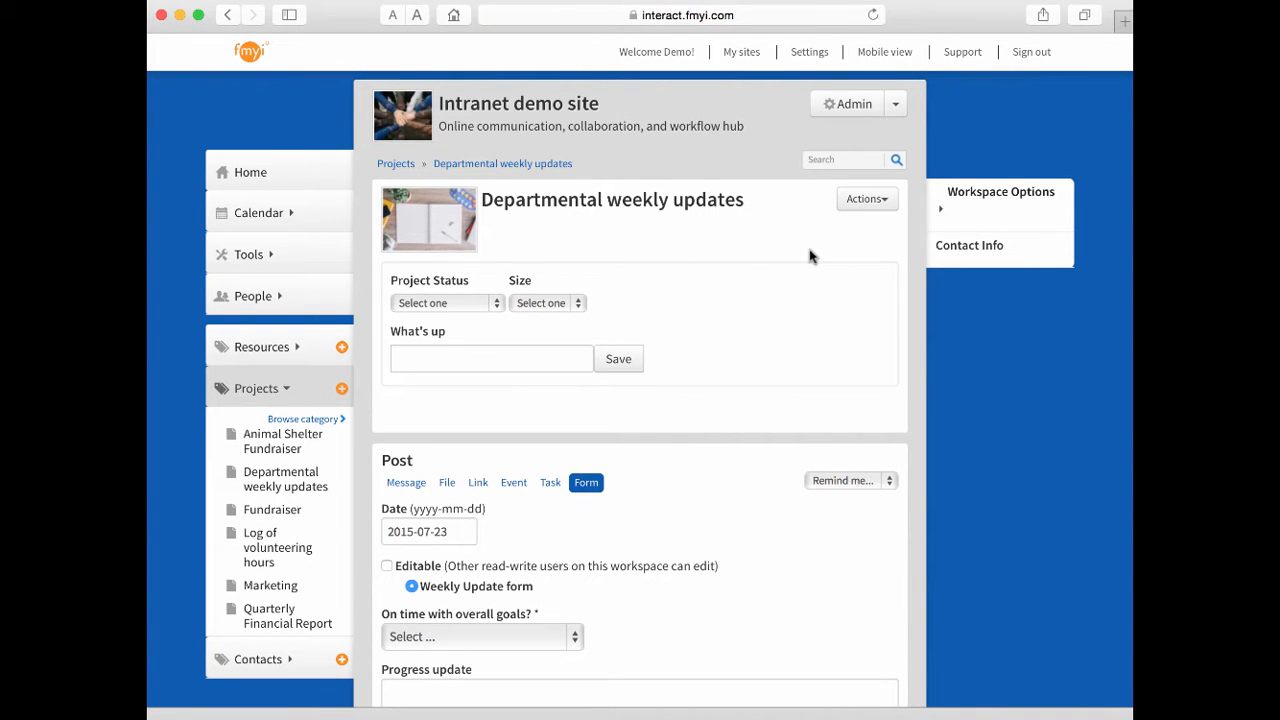
Step: Examine the Departmental weekly updates page's workspace options and its Project Status choices
mouse_move(757, 204)
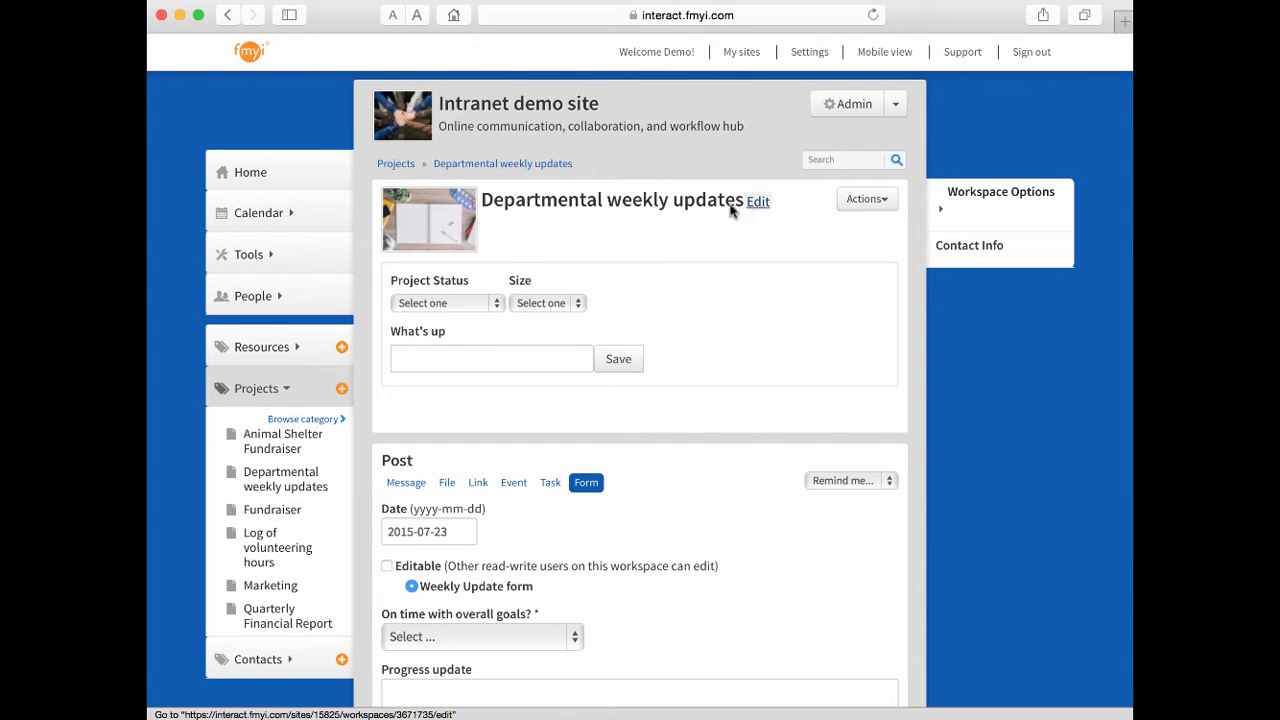
left_click(424, 227)
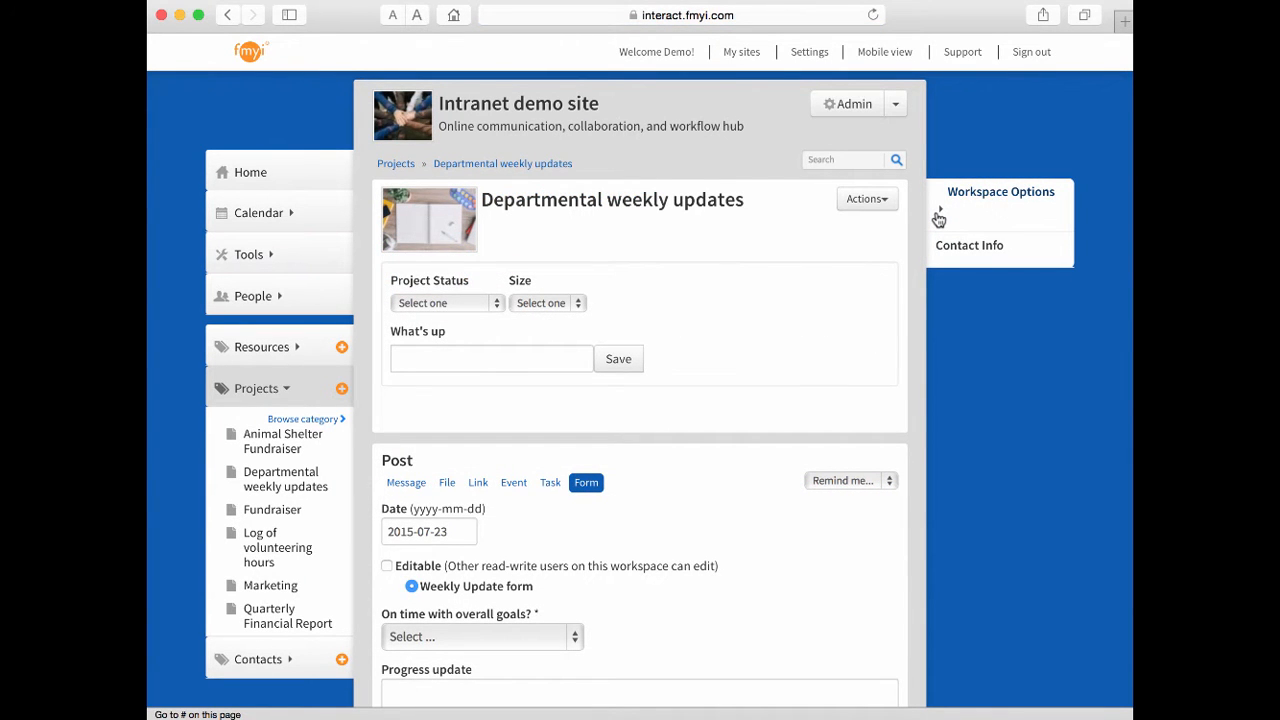
left_click(938, 213)
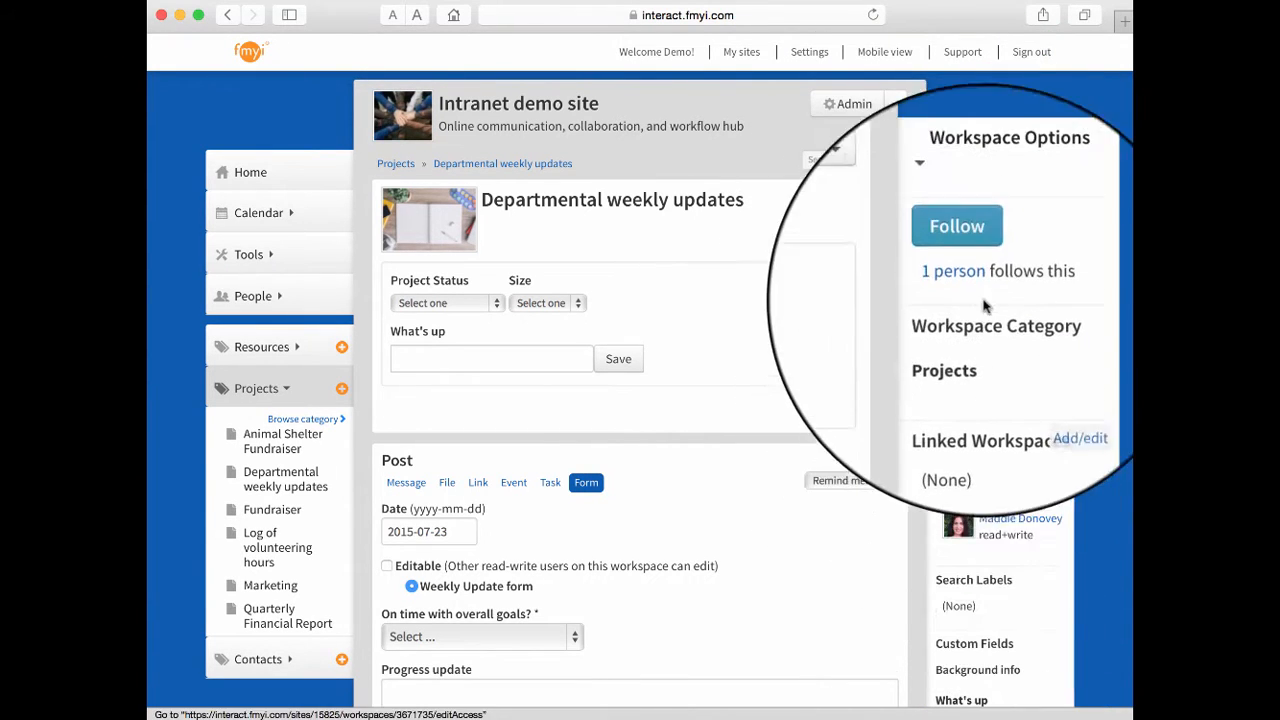
left_click(946, 214)
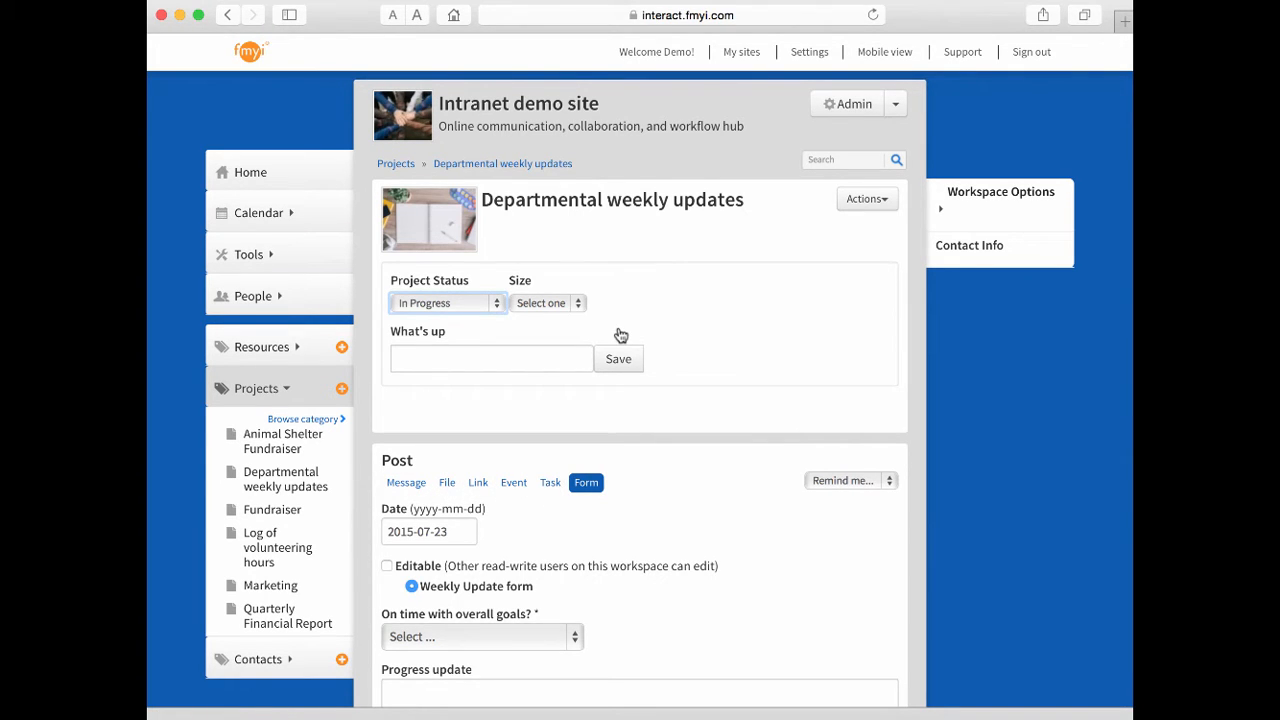
left_click(500, 305)
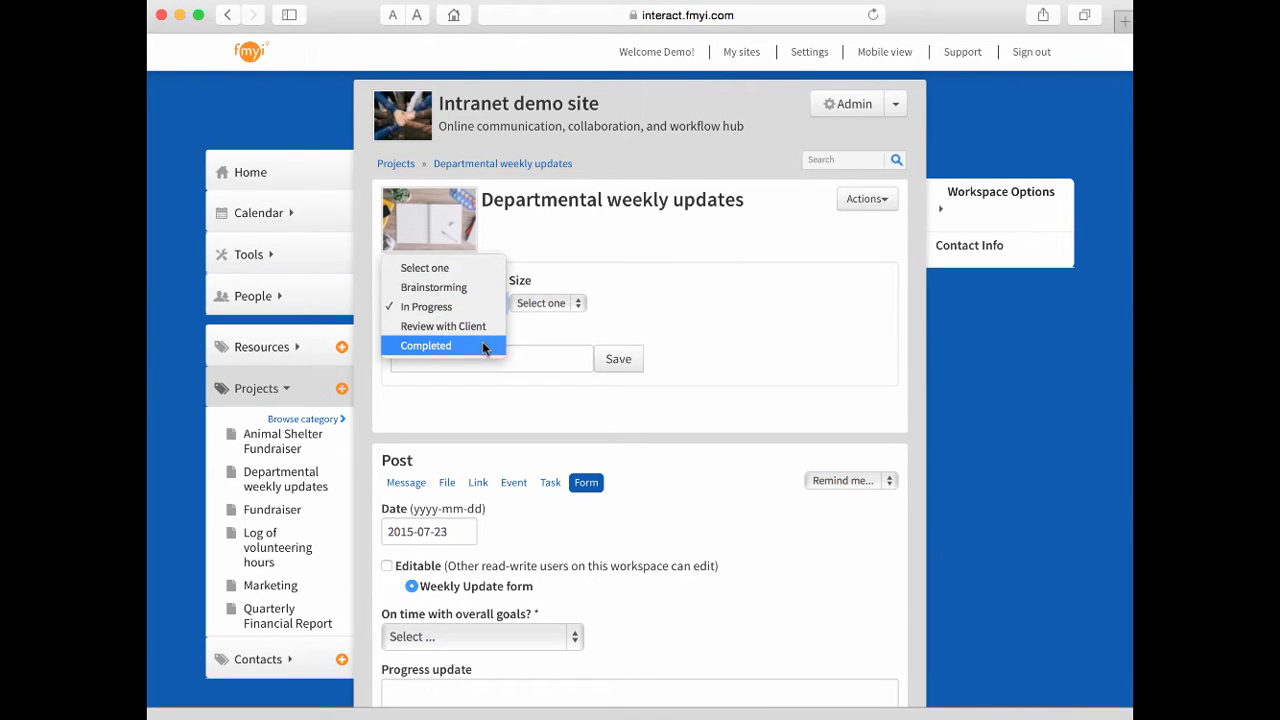
left_click(482, 343)
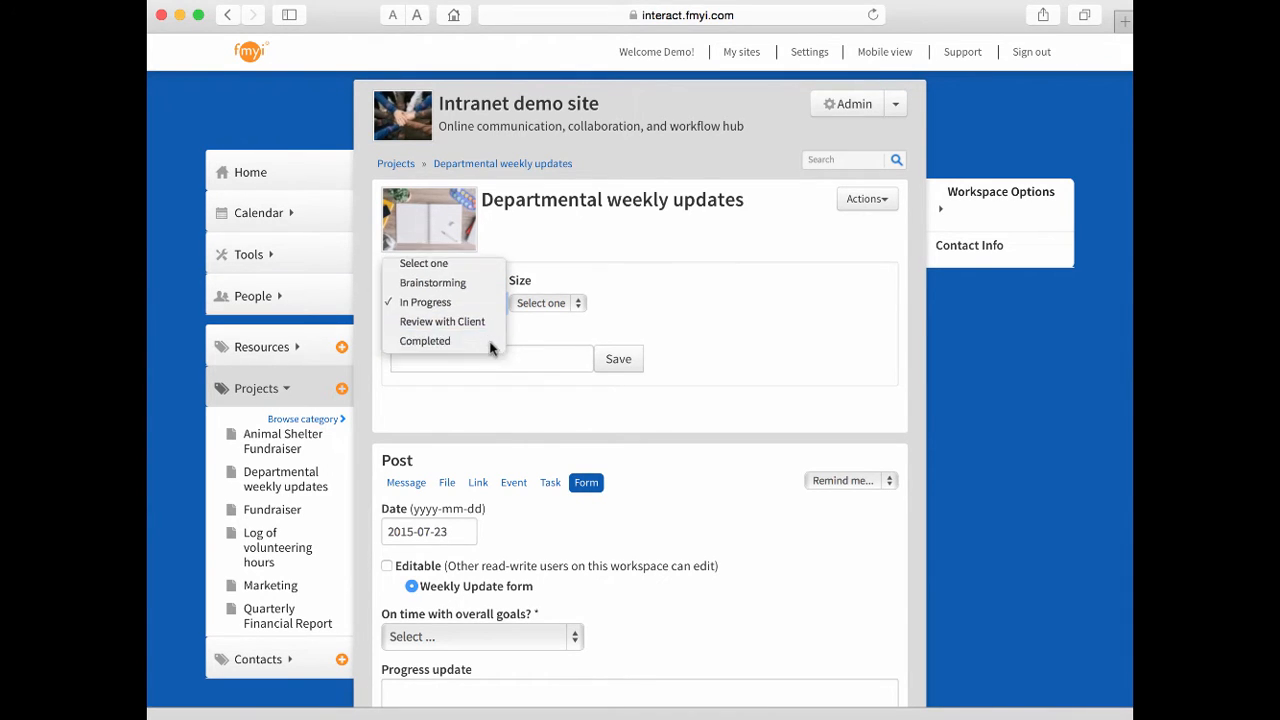
Step: Return to the site's home page and open the Workspace categories settings from the administrator control panel
left_click(279, 189)
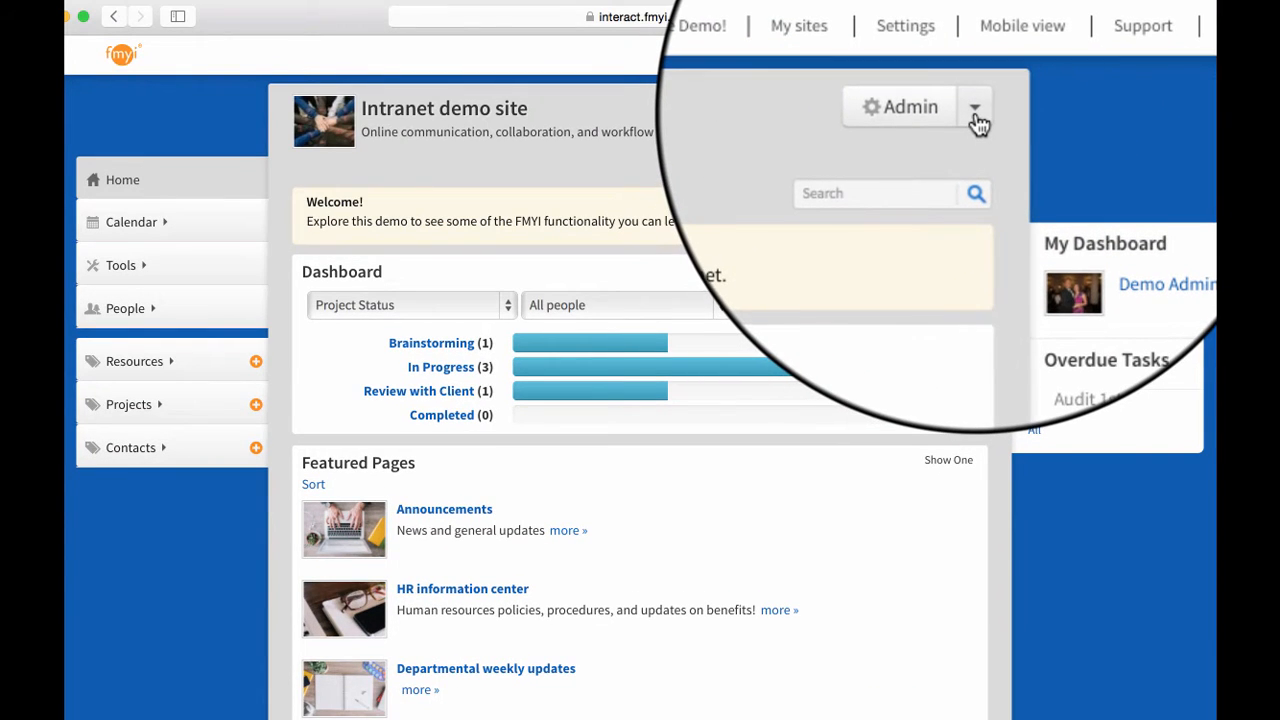
left_click(974, 108)
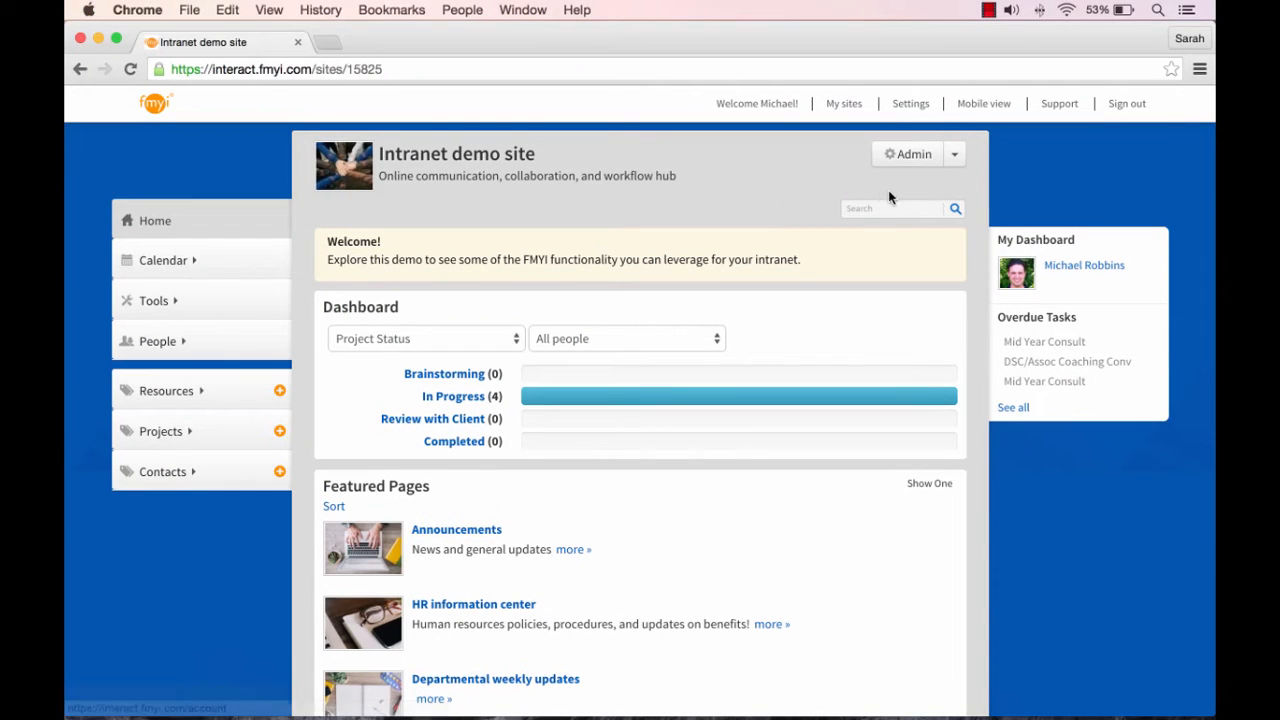
left_click(910, 154)
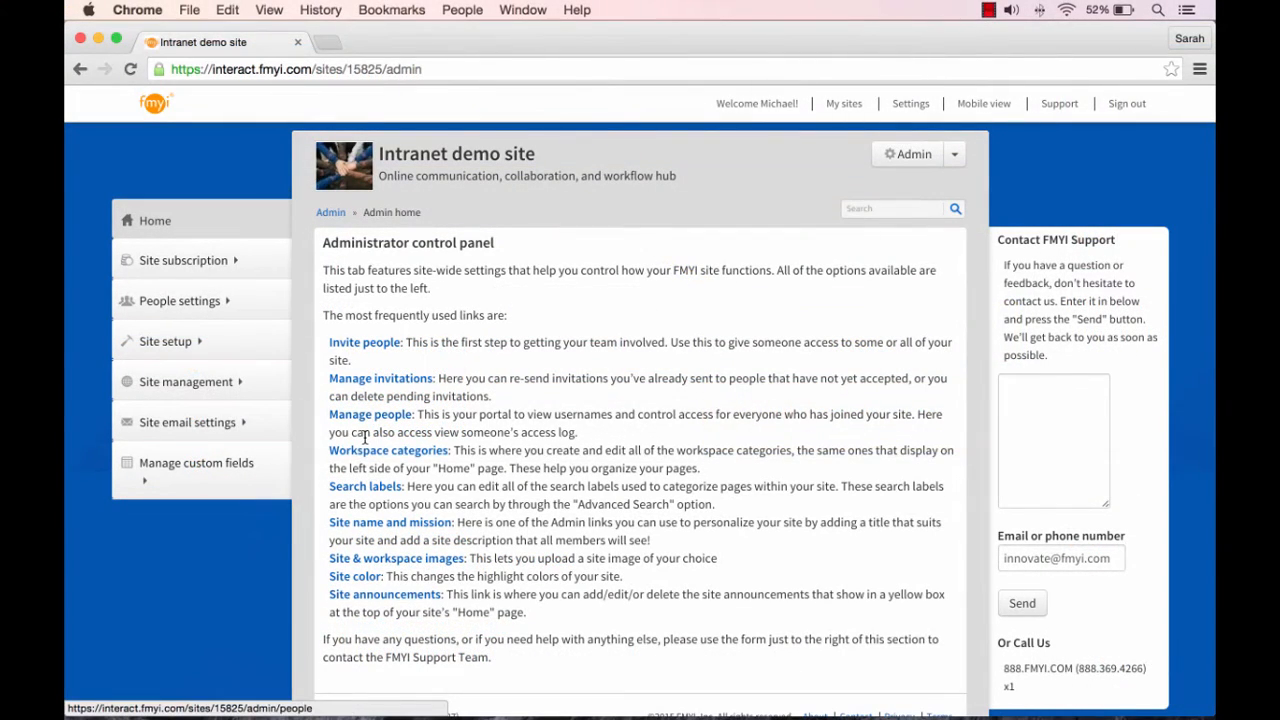
left_click(366, 450)
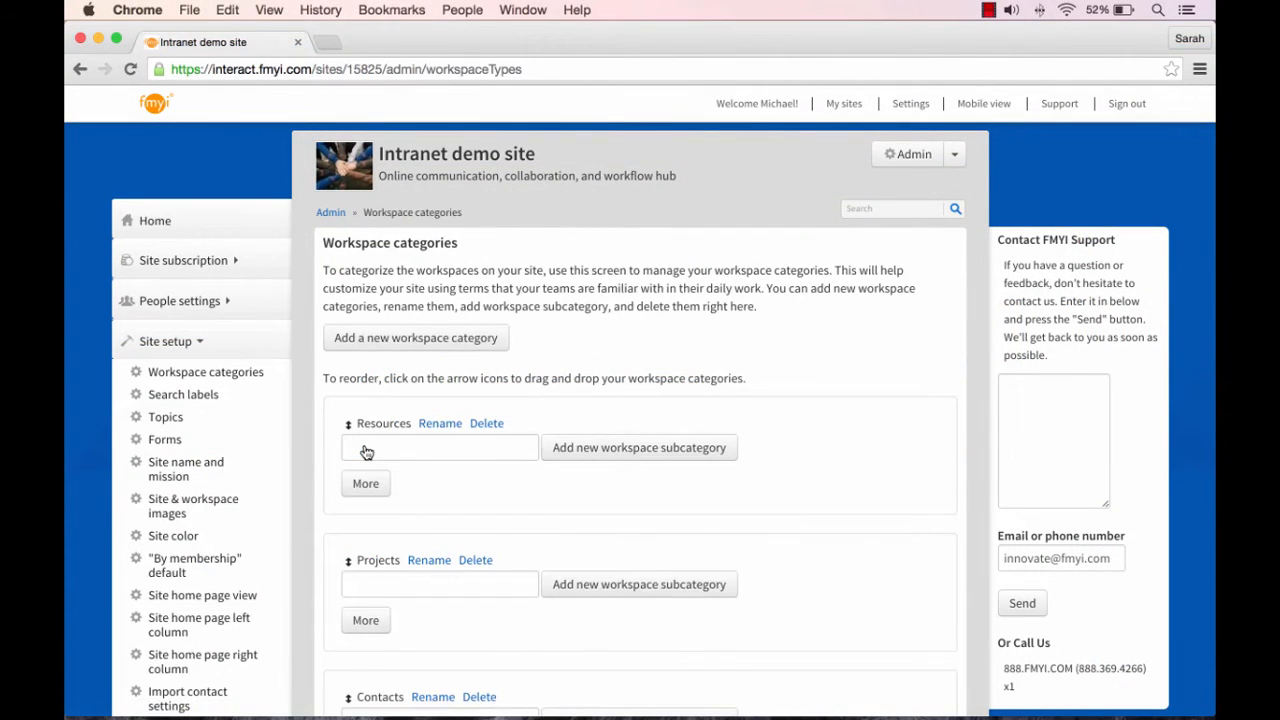
Step: Expand the additional settings of the Projects workspace category and review its workspace status options
scroll(366, 452, "down", 2)
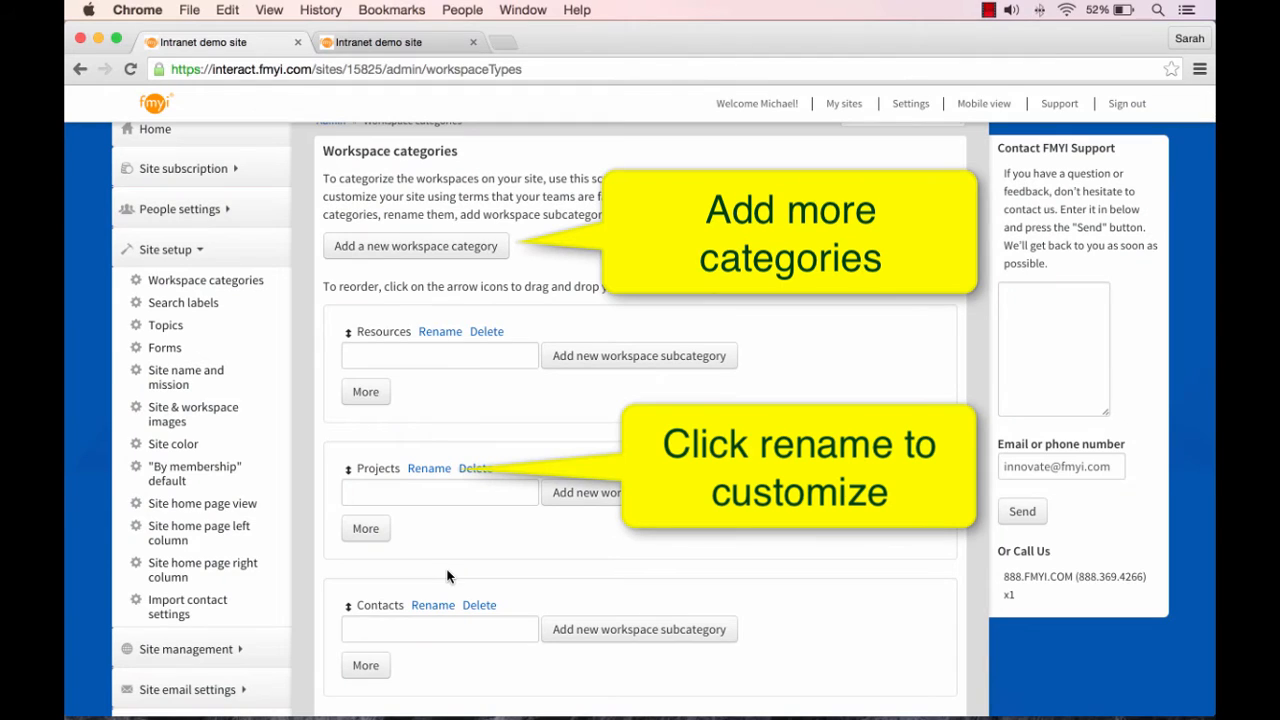
left_click(368, 529)
scroll(372, 537, "down", 1)
scroll(372, 537, "down", 5)
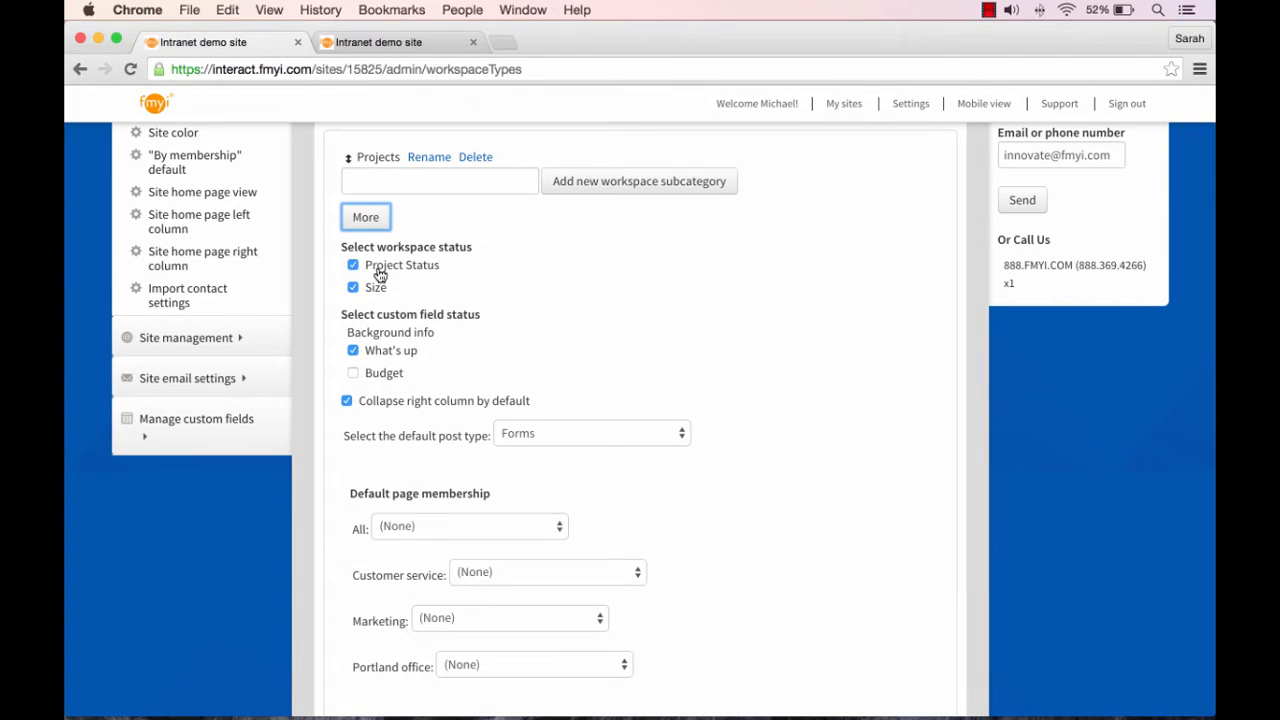
left_click(356, 289)
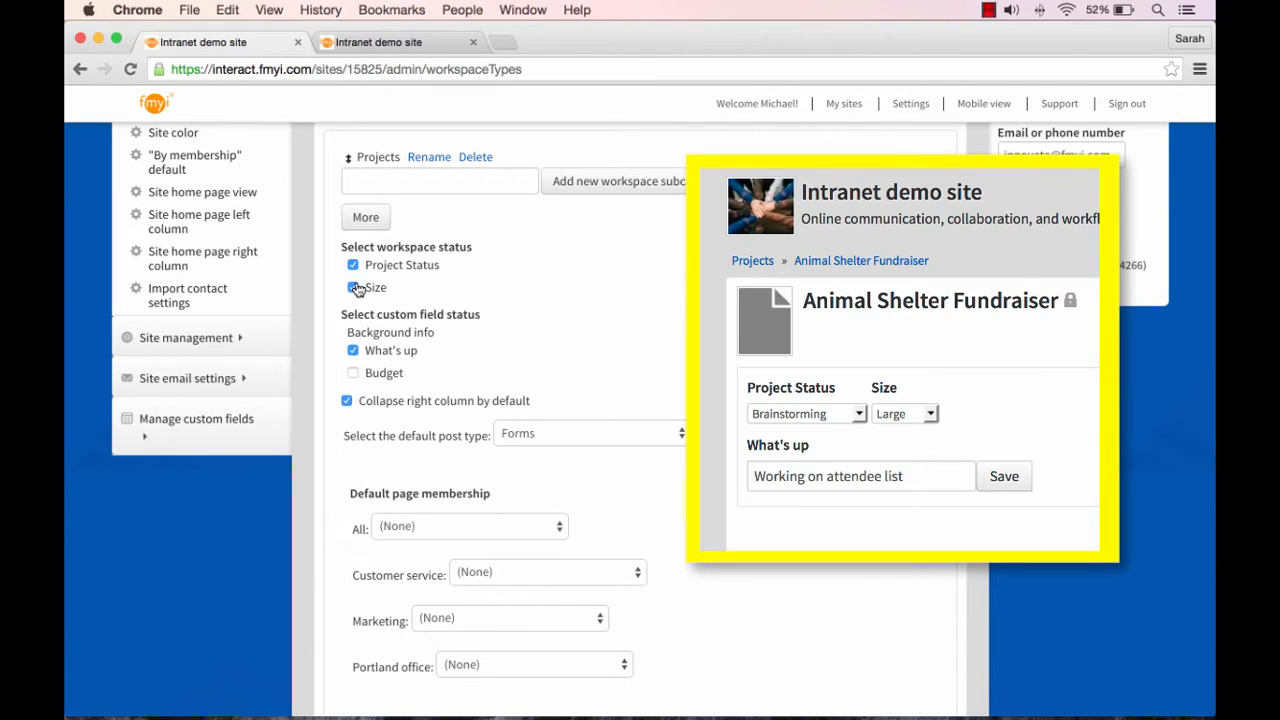
Step: Examine the Projects category's default post type choices and its other default page settings
scroll(358, 289, "down", 3)
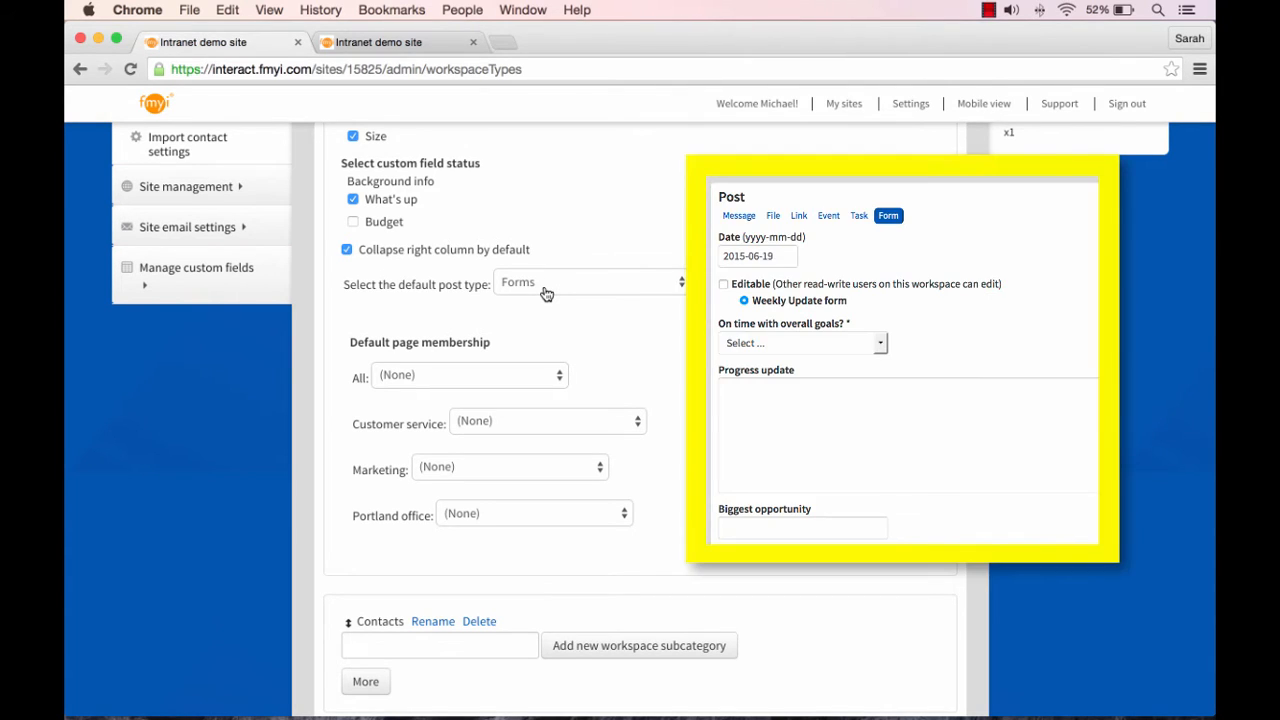
left_click(546, 290)
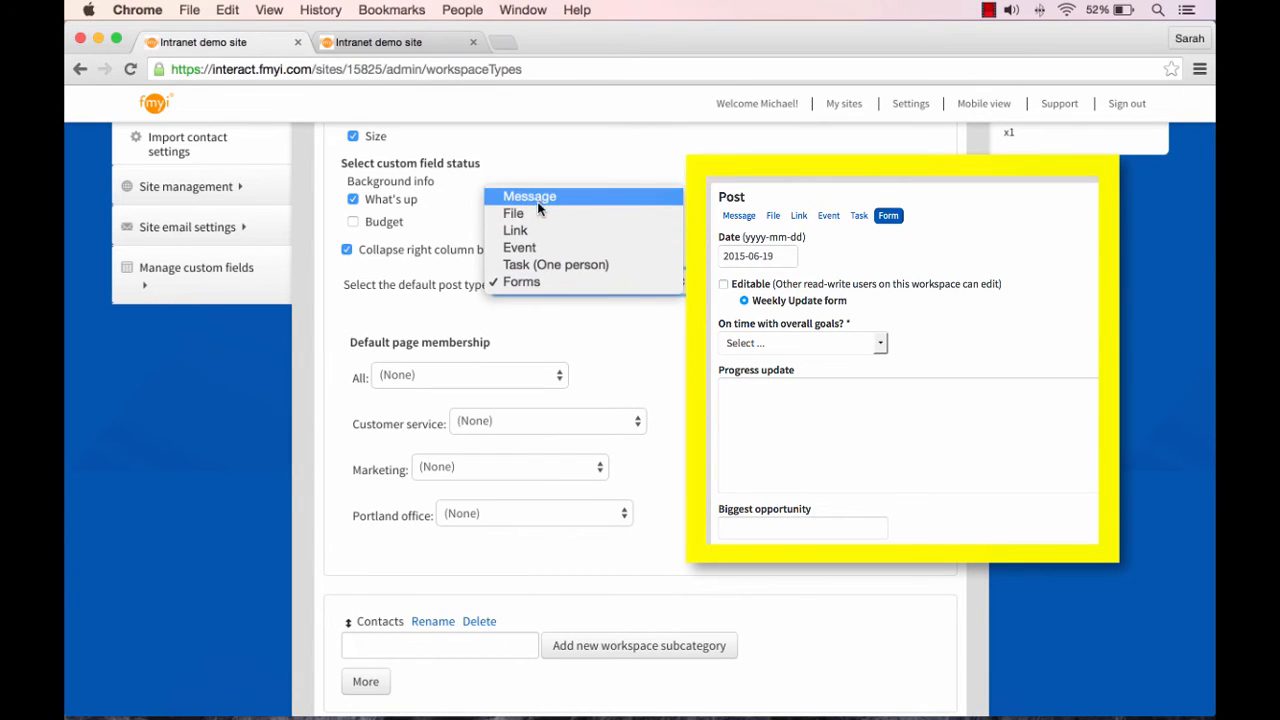
double_click(384, 221)
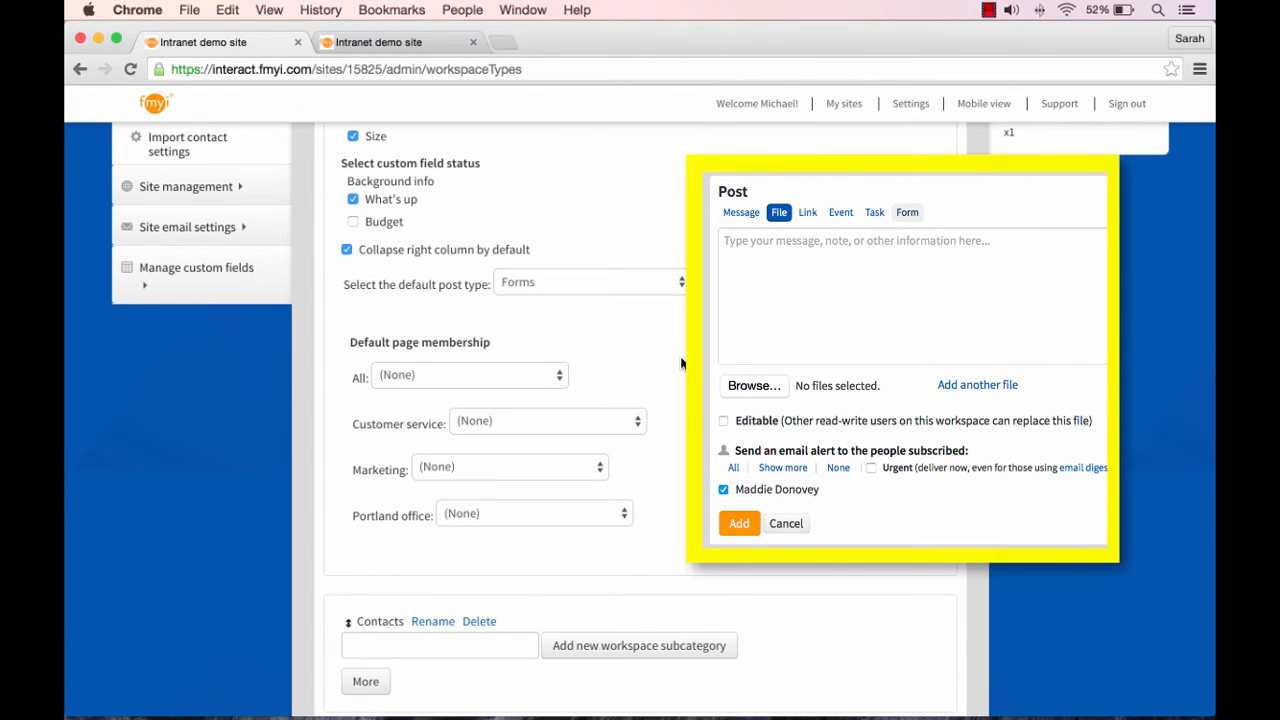
scroll(681, 363, "up", 10)
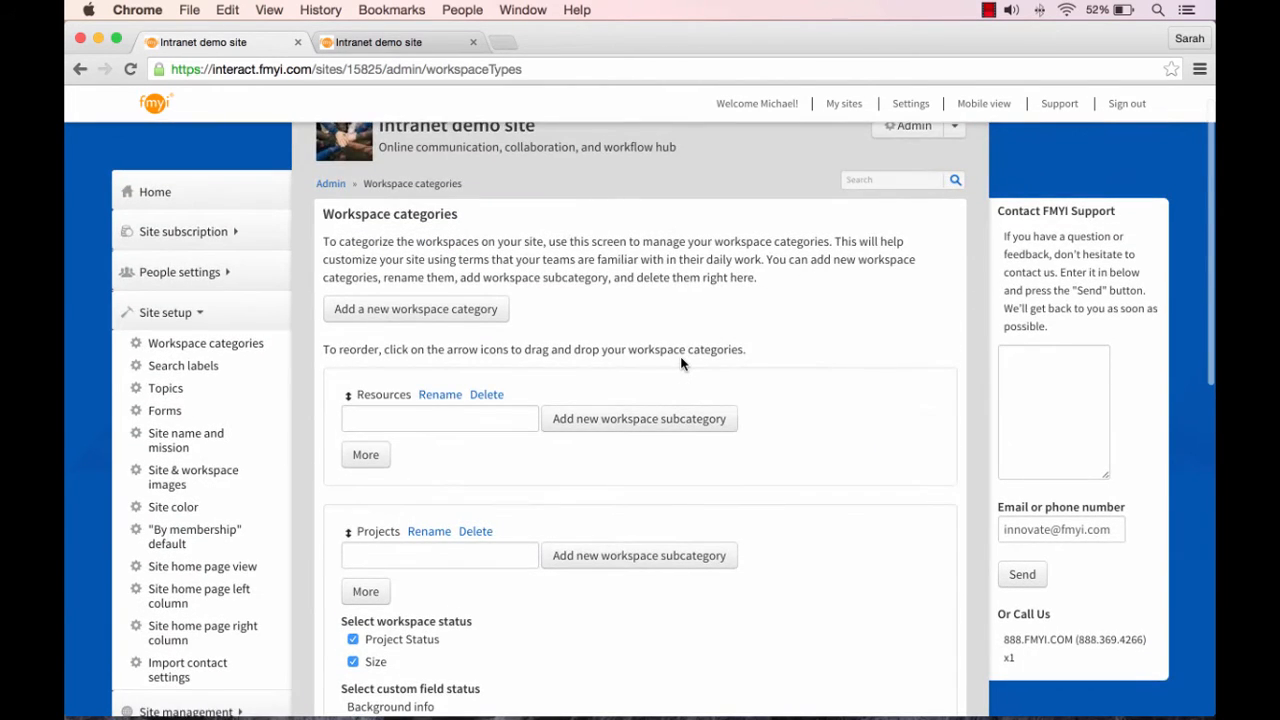
scroll(681, 363, "down", 5)
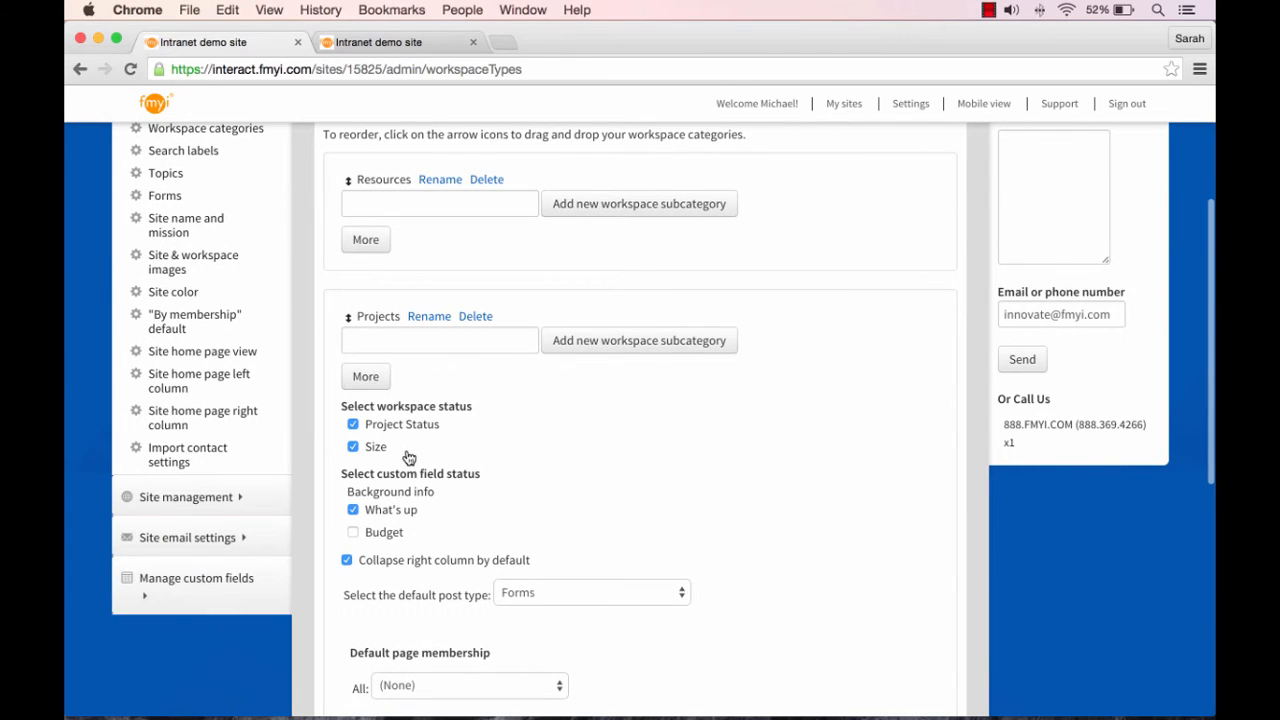
scroll(344, 408, "up", 2)
scroll(343, 408, "up", 3)
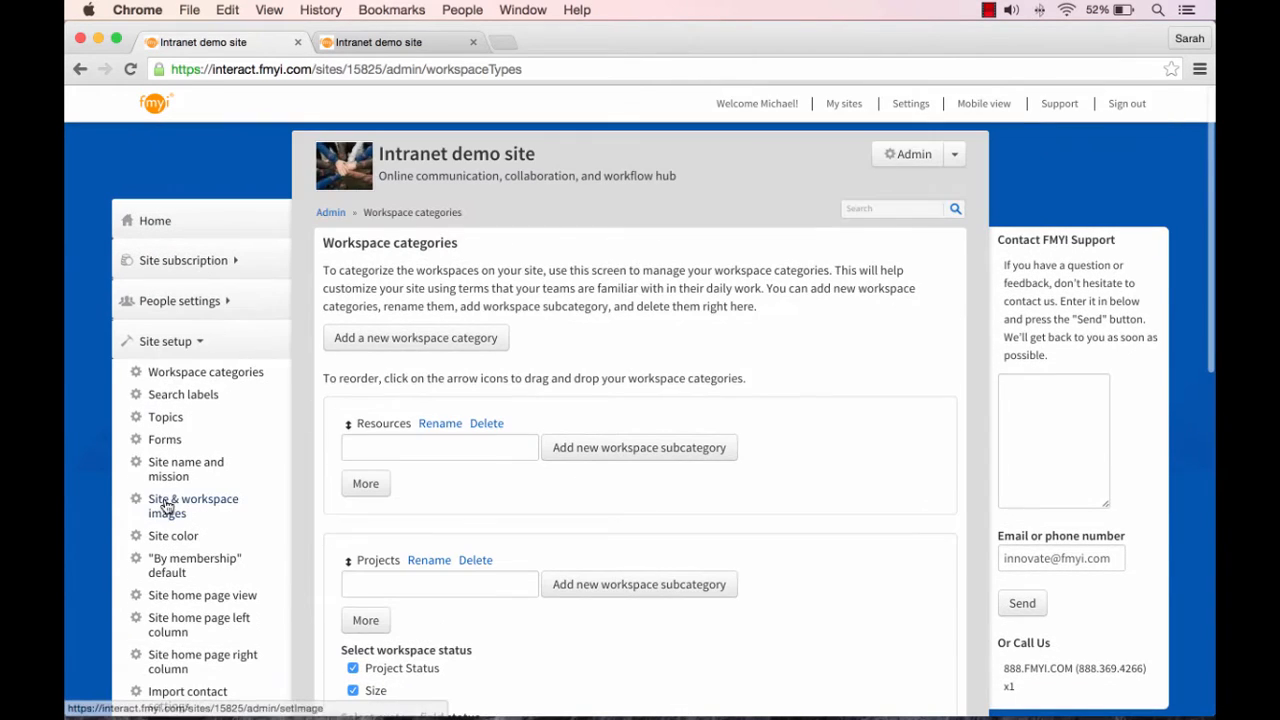
Step: Open the Search labels settings and review the Project Status label group and its labels
left_click(175, 398)
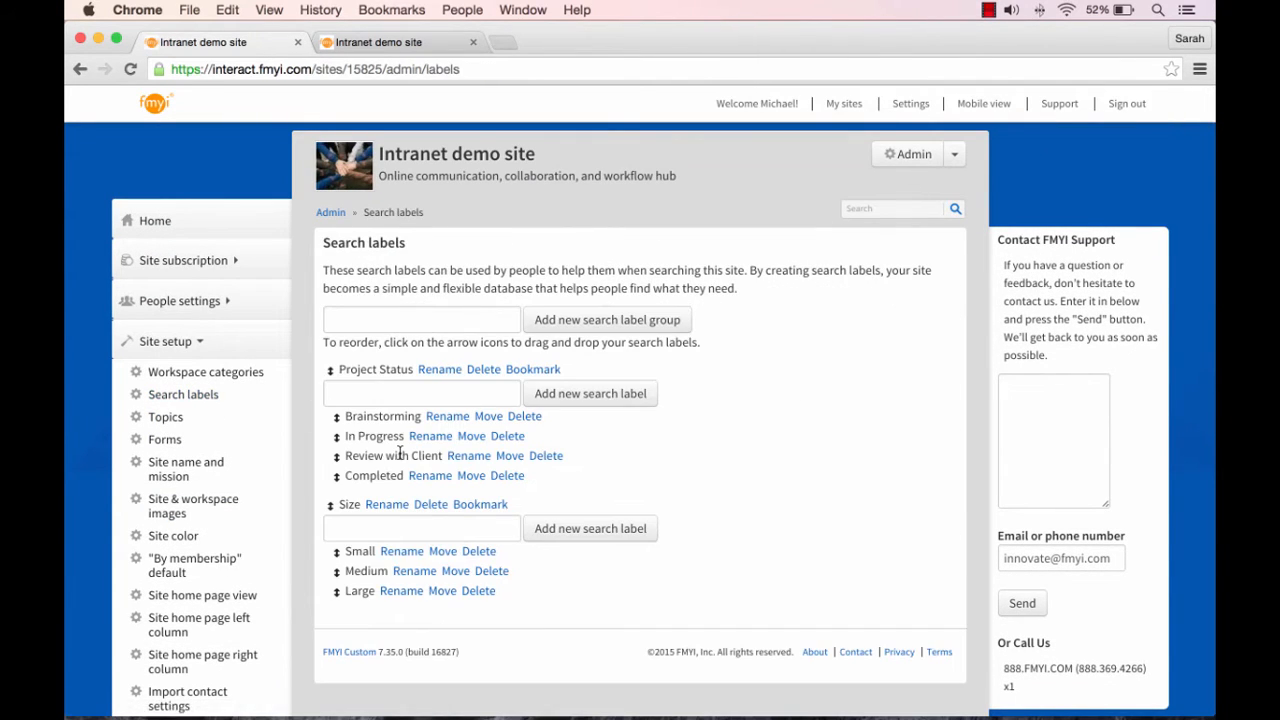
scroll(214, 408, "down", 1)
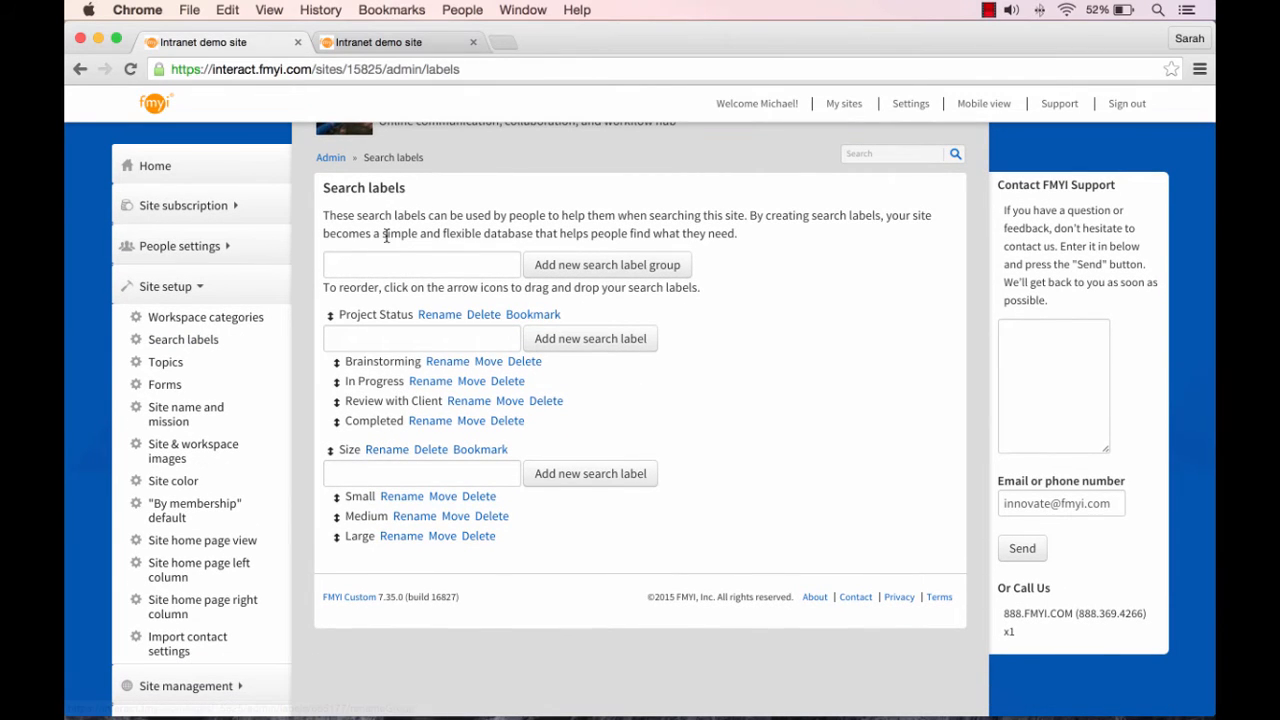
left_click(379, 260)
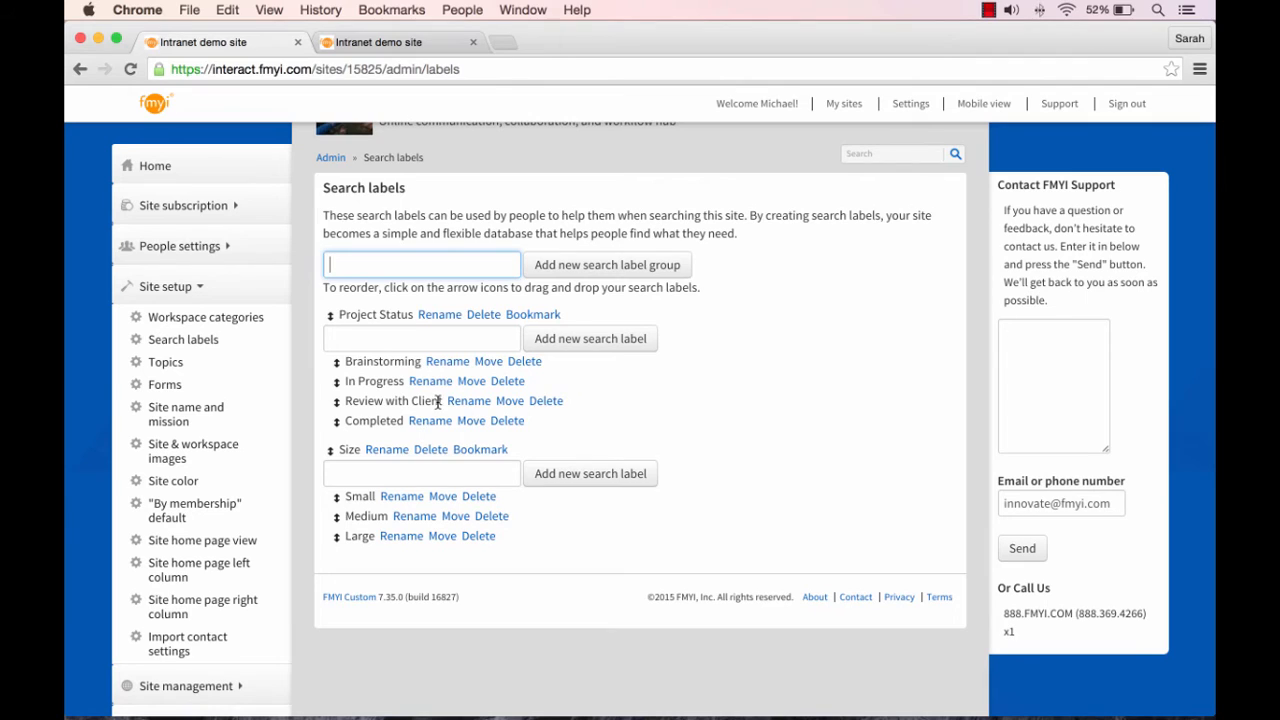
left_click_drag(337, 314, 407, 320)
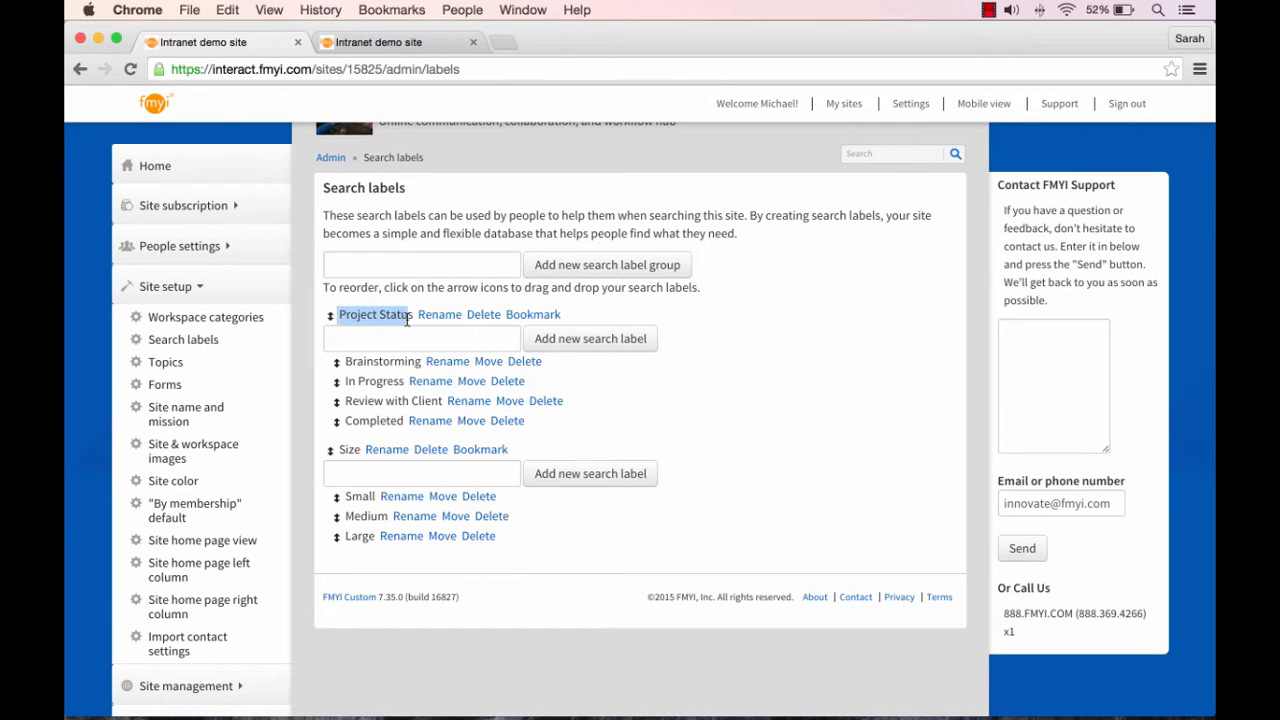
Step: Add a new search label group named Month of Renewal
left_click(459, 268)
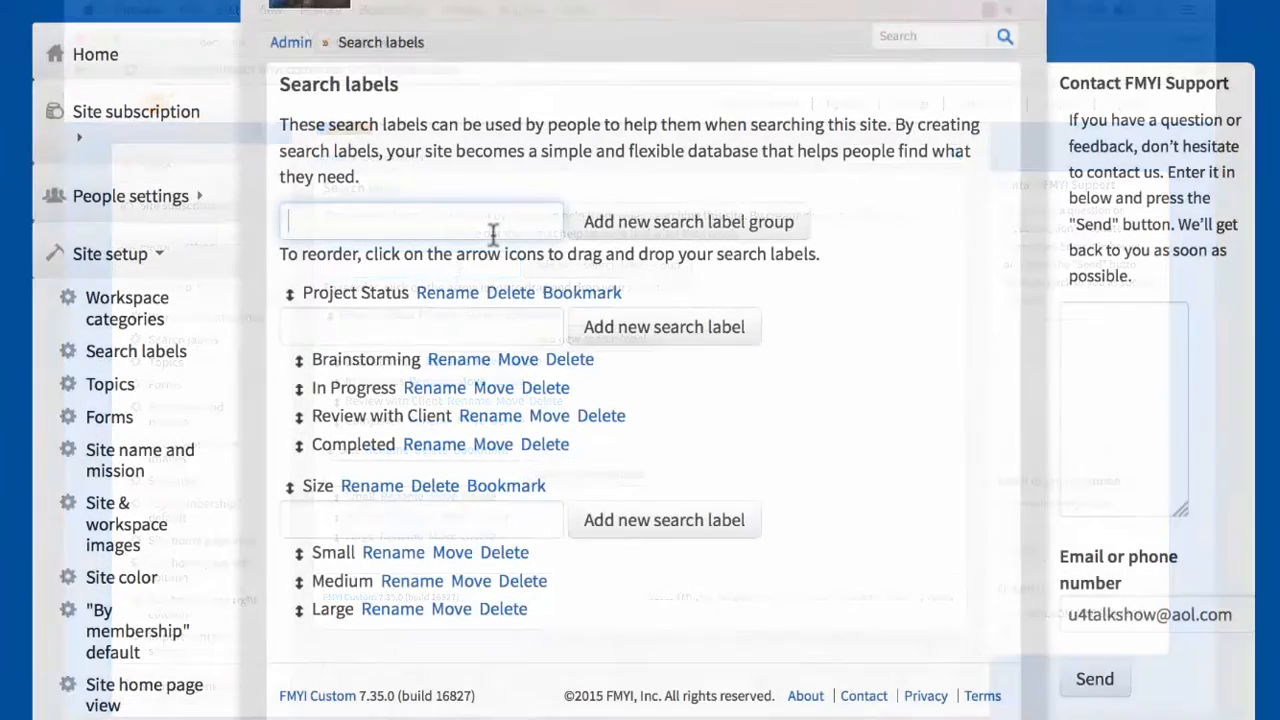
type("Month")
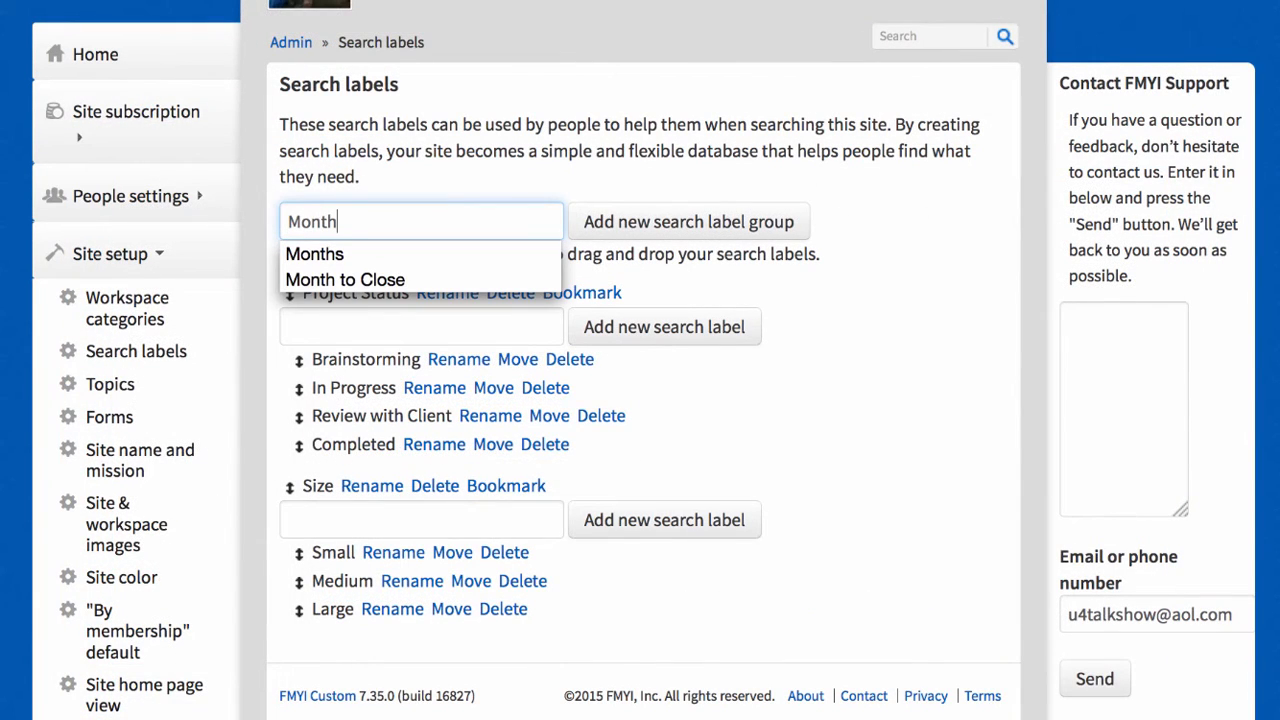
type(" of Renewal")
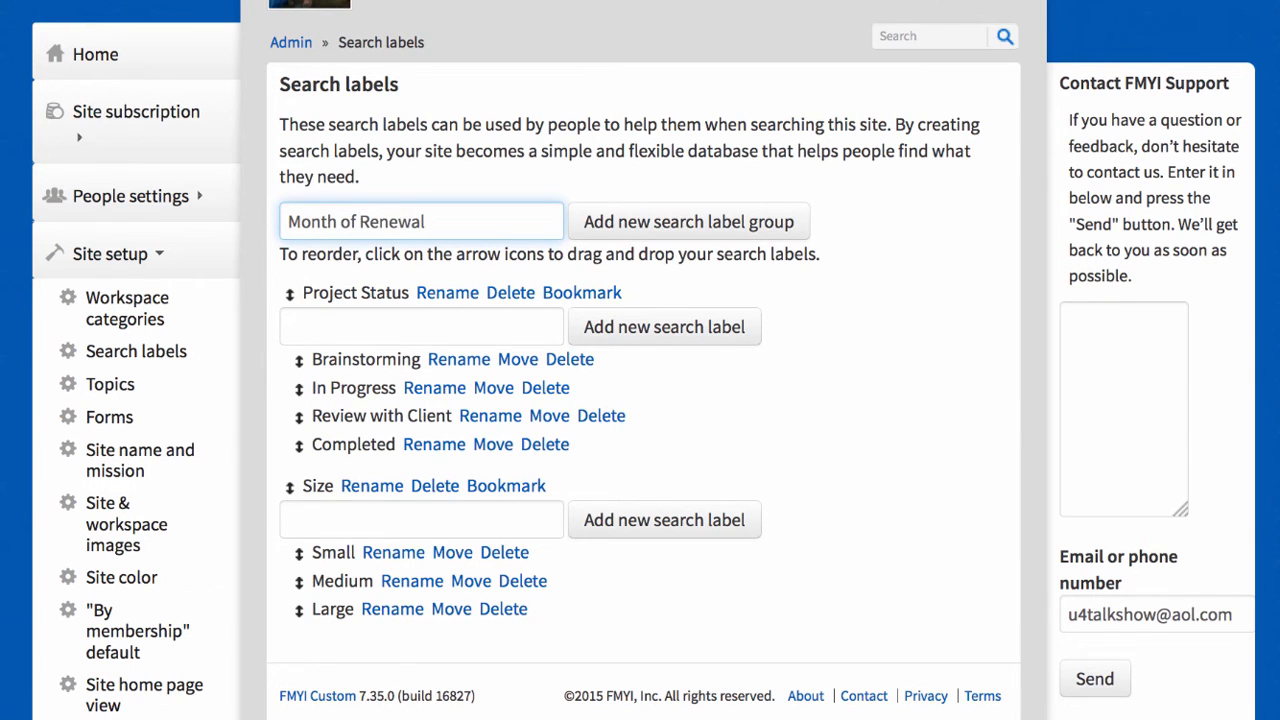
key("Return")
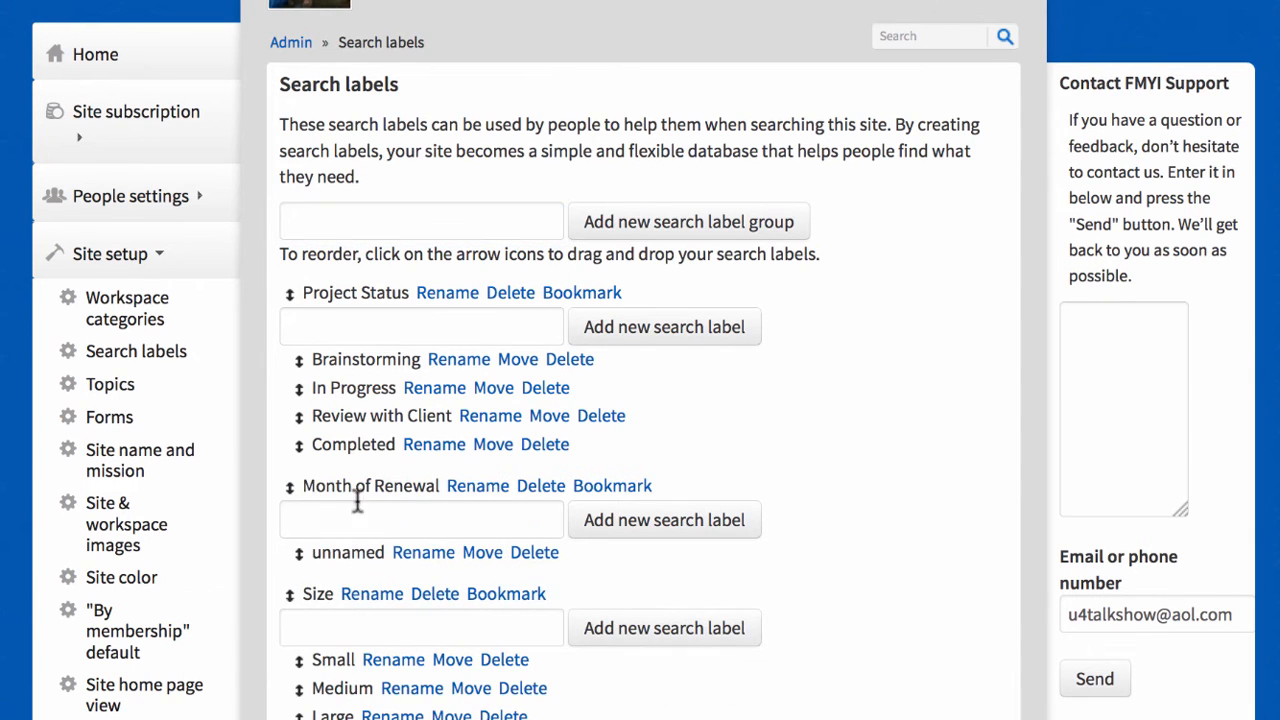
Step: Rename the unnamed label in the Month of Renewal group as January
left_click(440, 562)
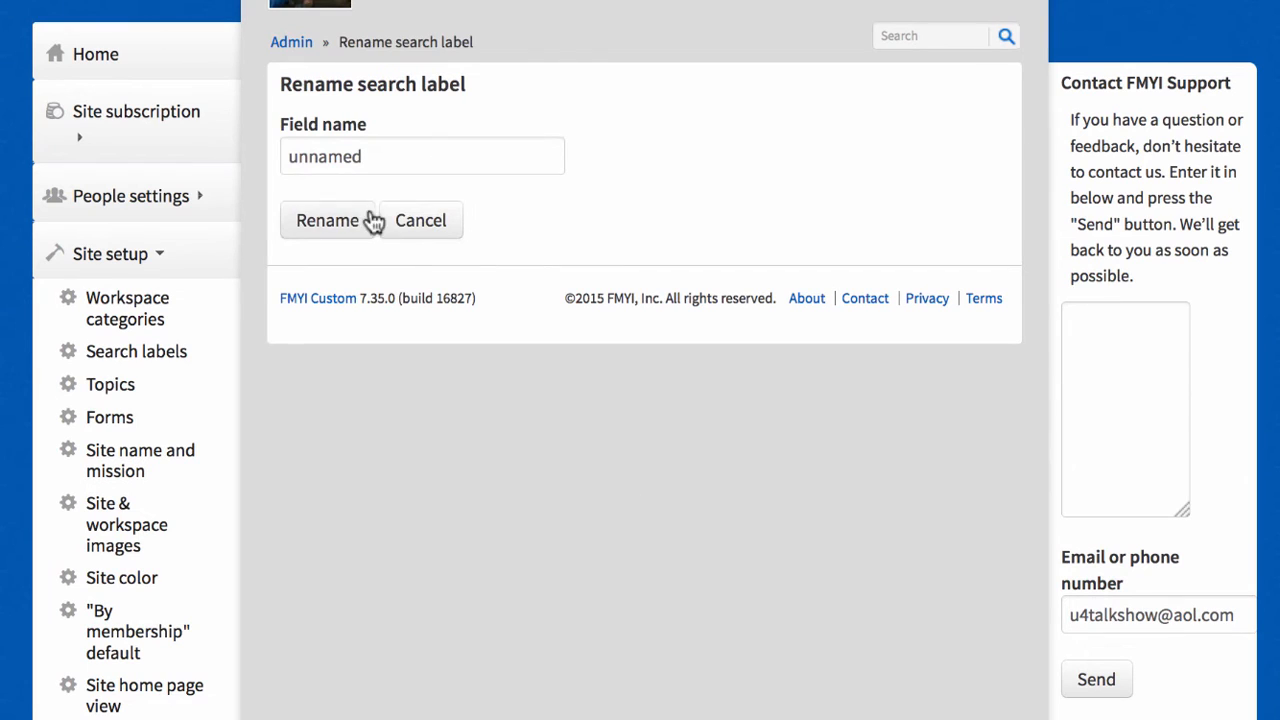
left_click(284, 134)
type("January")
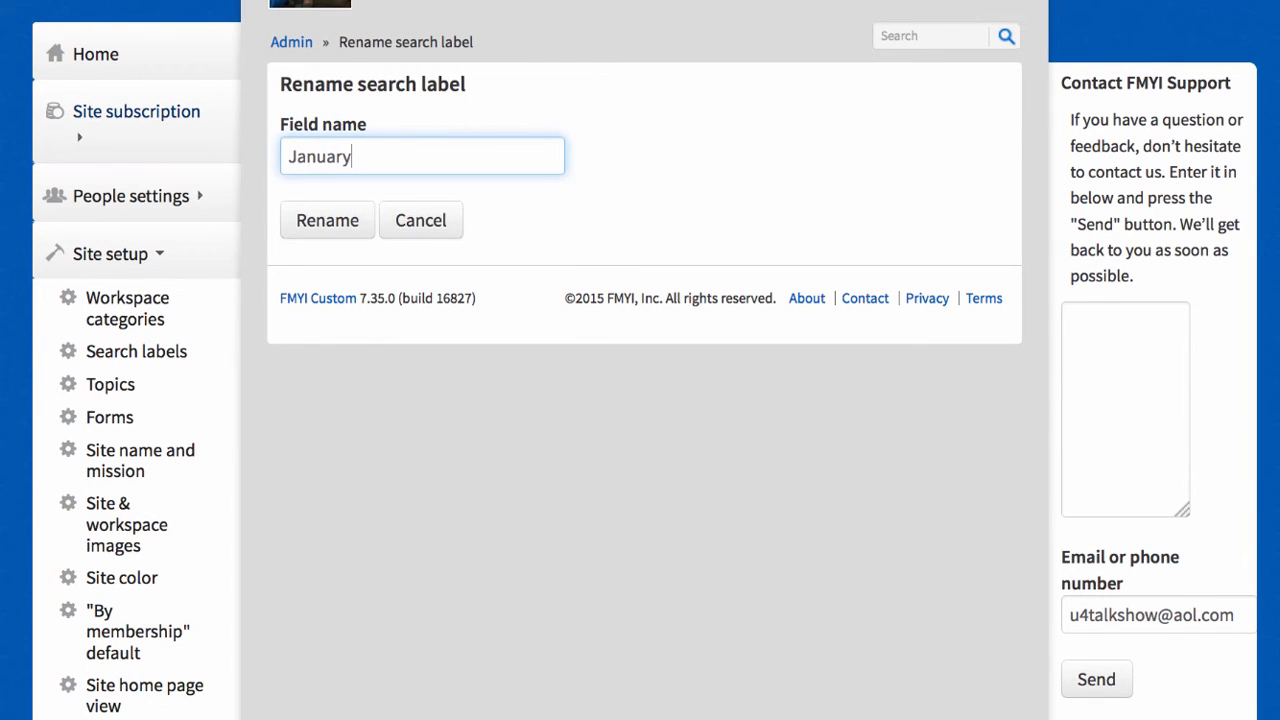
left_click(328, 238)
Step: Add a new search label named February to the Month of Renewal group
left_click(288, 516)
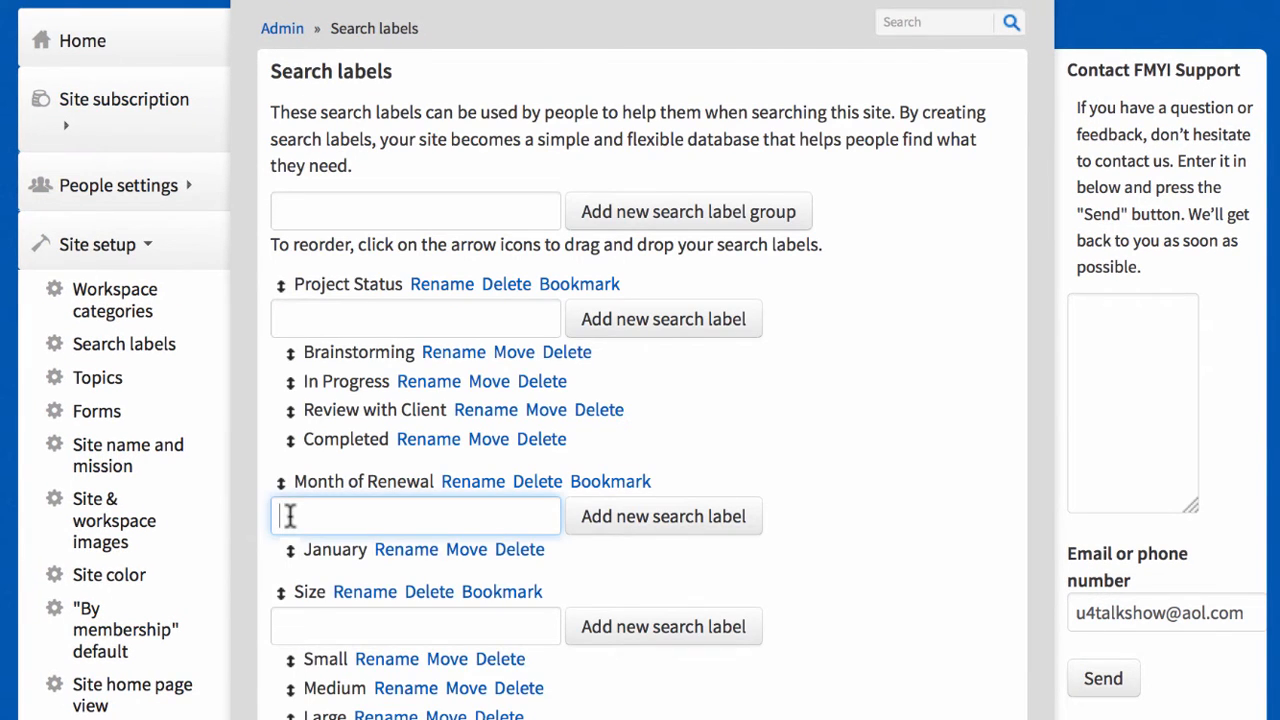
type("February")
left_click(646, 517)
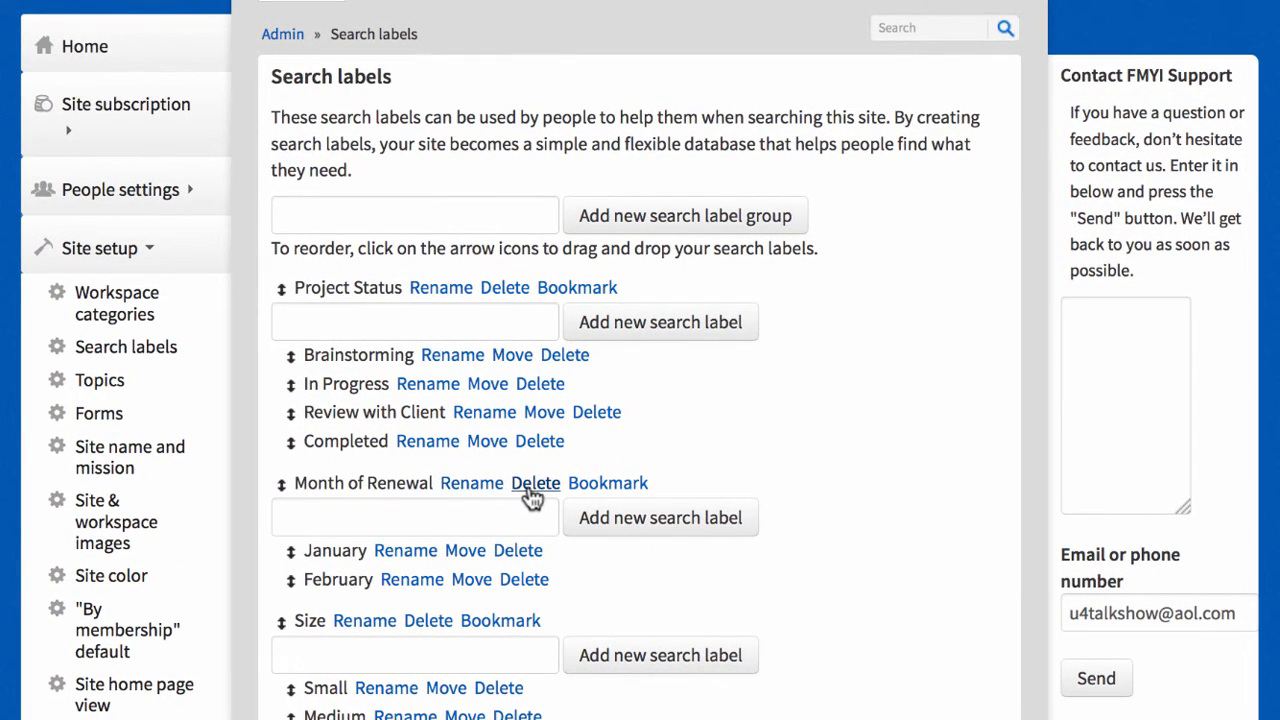
Step: Delete the Month of Renewal search label group
left_click(540, 490)
left_click(312, 165)
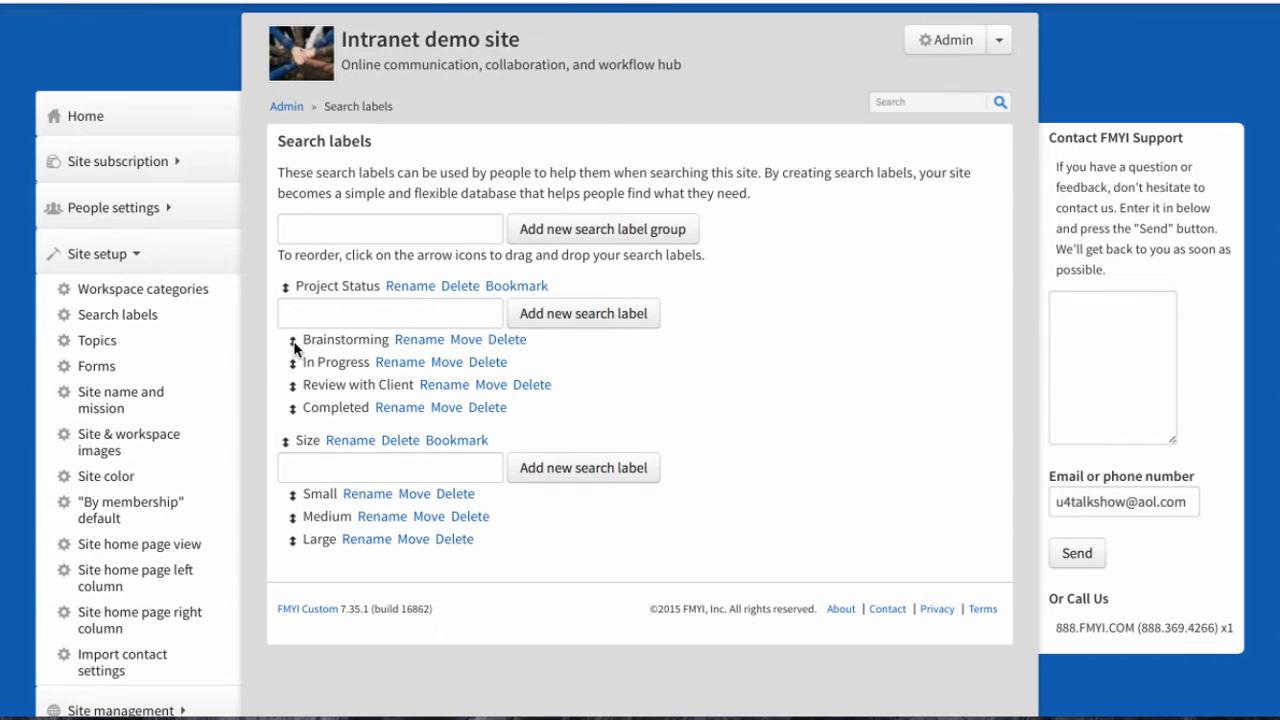
mouse_move(290, 346)
left_mouse_down()
mouse_move(289, 417)
mouse_move(290, 339)
left_mouse_up()
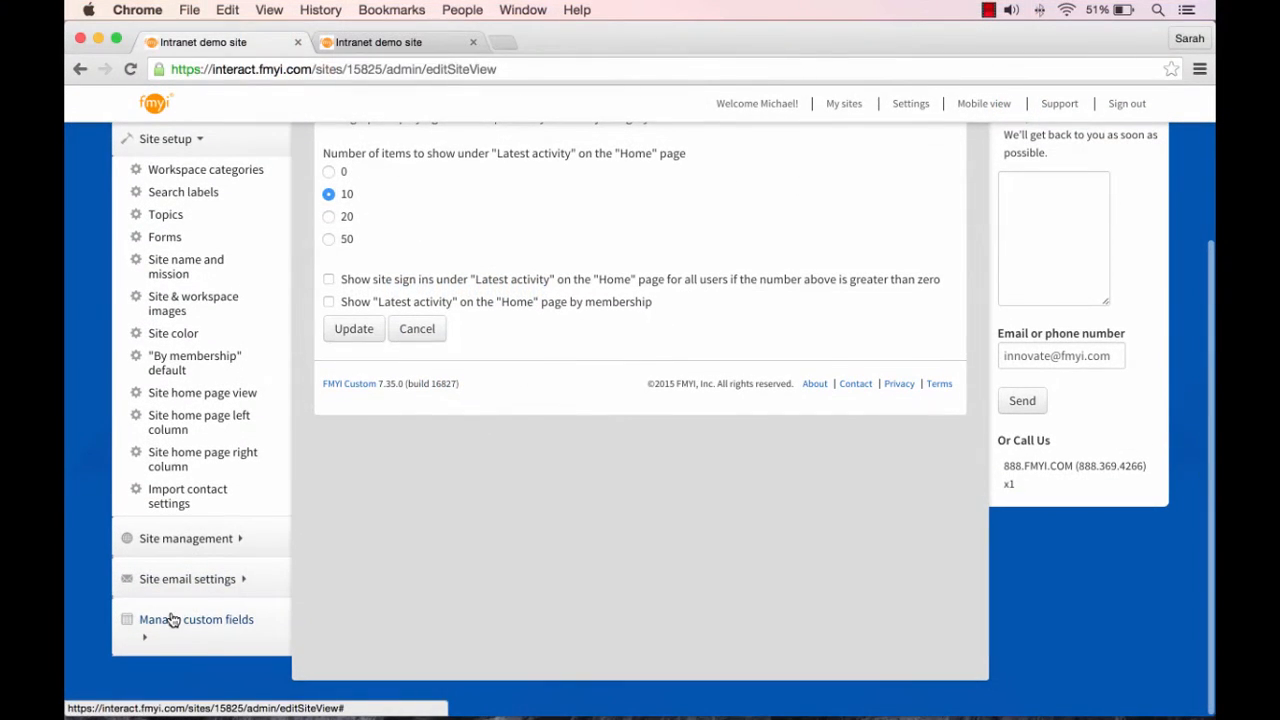
Step: Open the custom fields management for Projects and examine the options for new custom fields and field groups
left_click(172, 620)
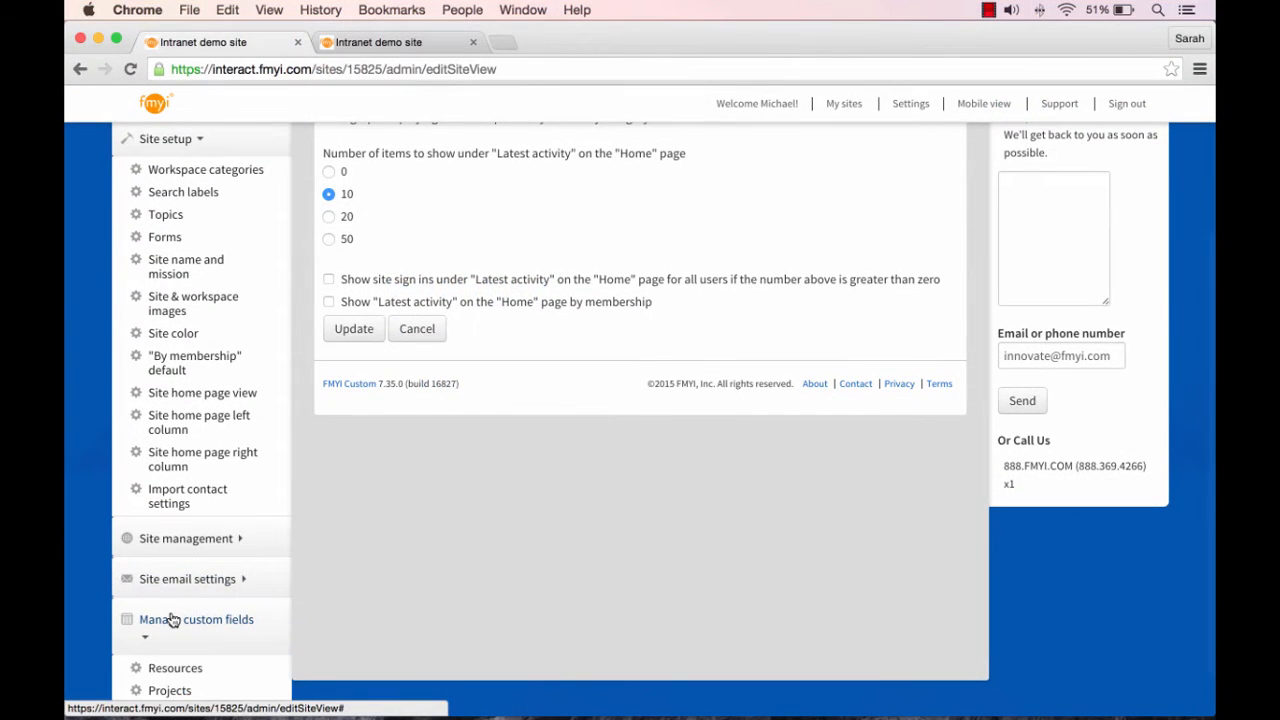
scroll(172, 614, "down", 1)
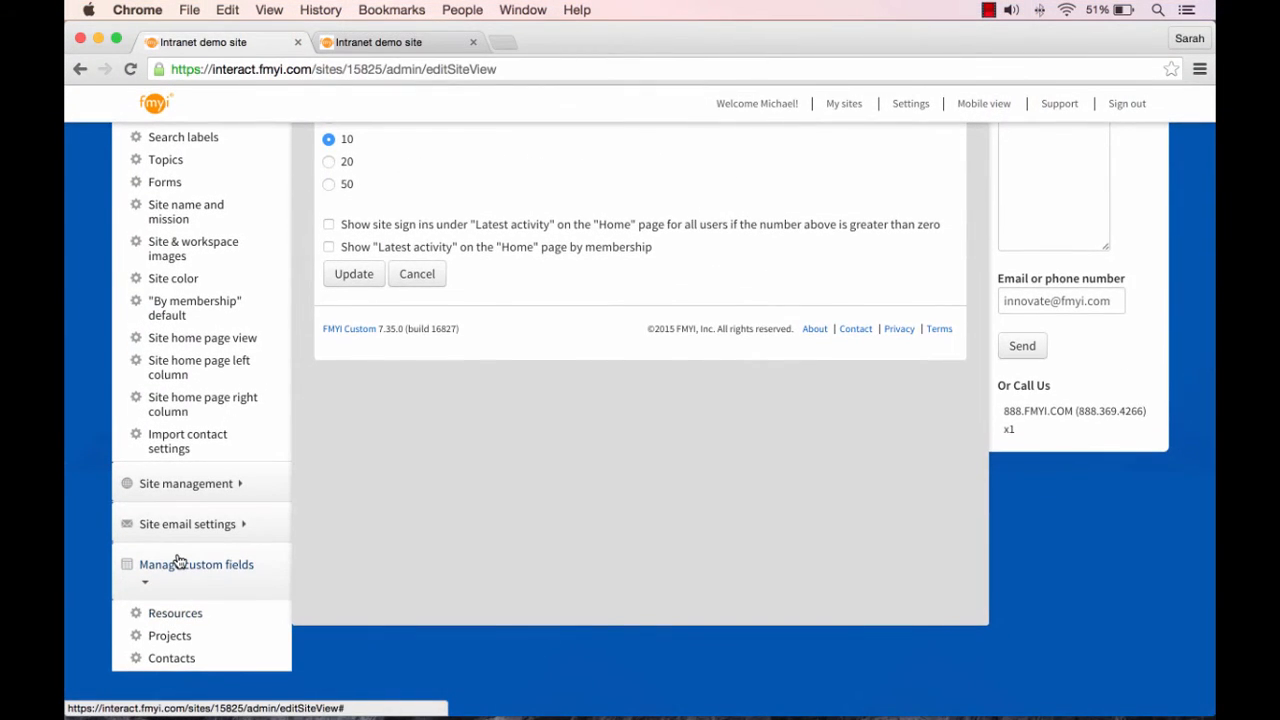
left_click(164, 638)
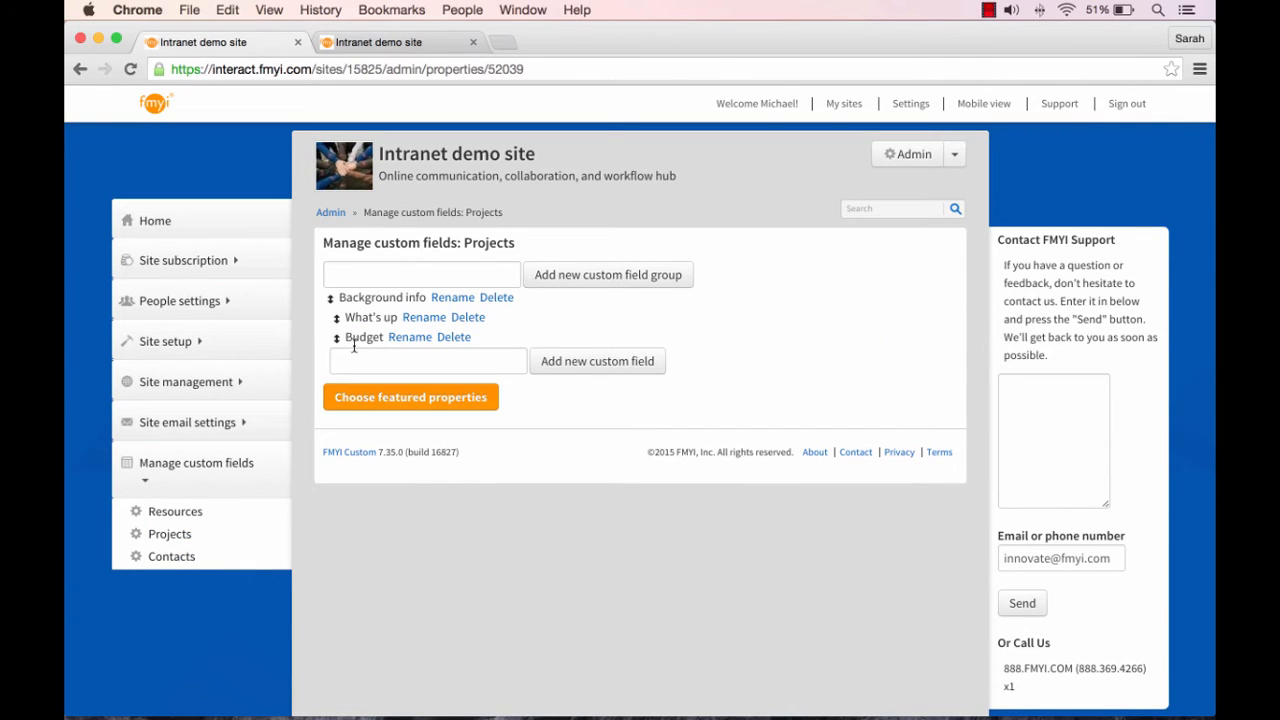
left_click(379, 361)
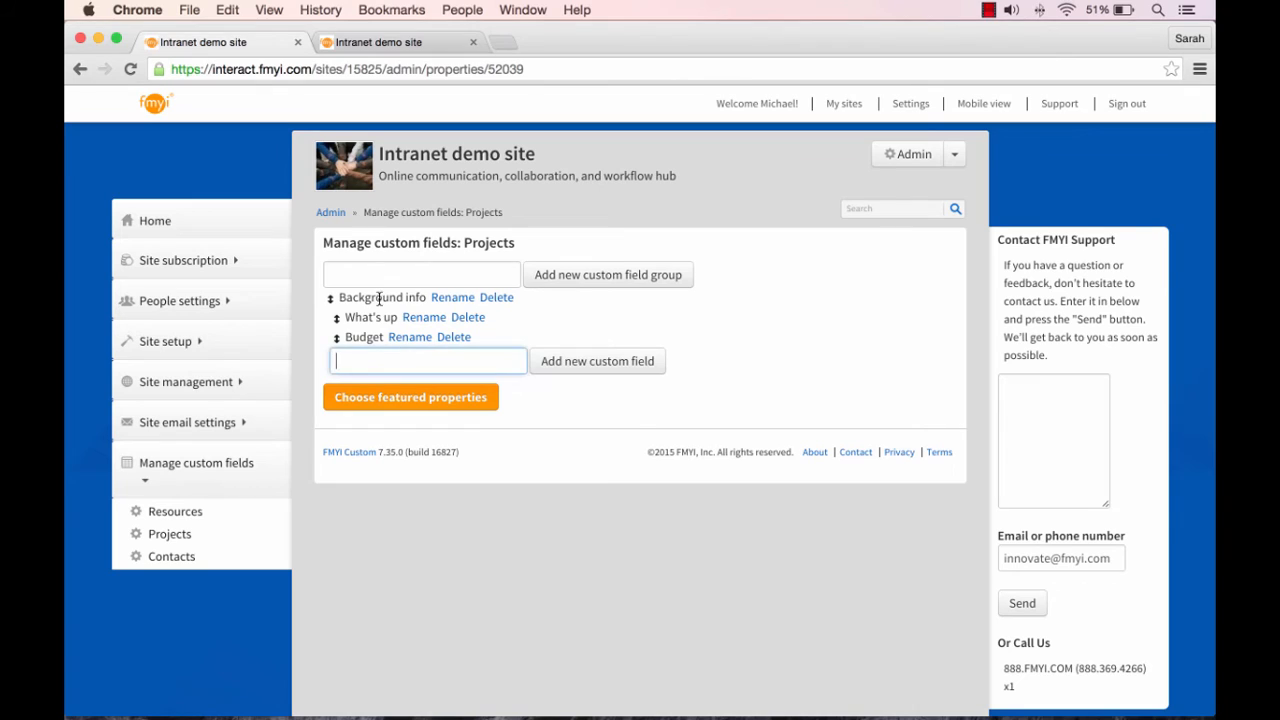
left_click(377, 278)
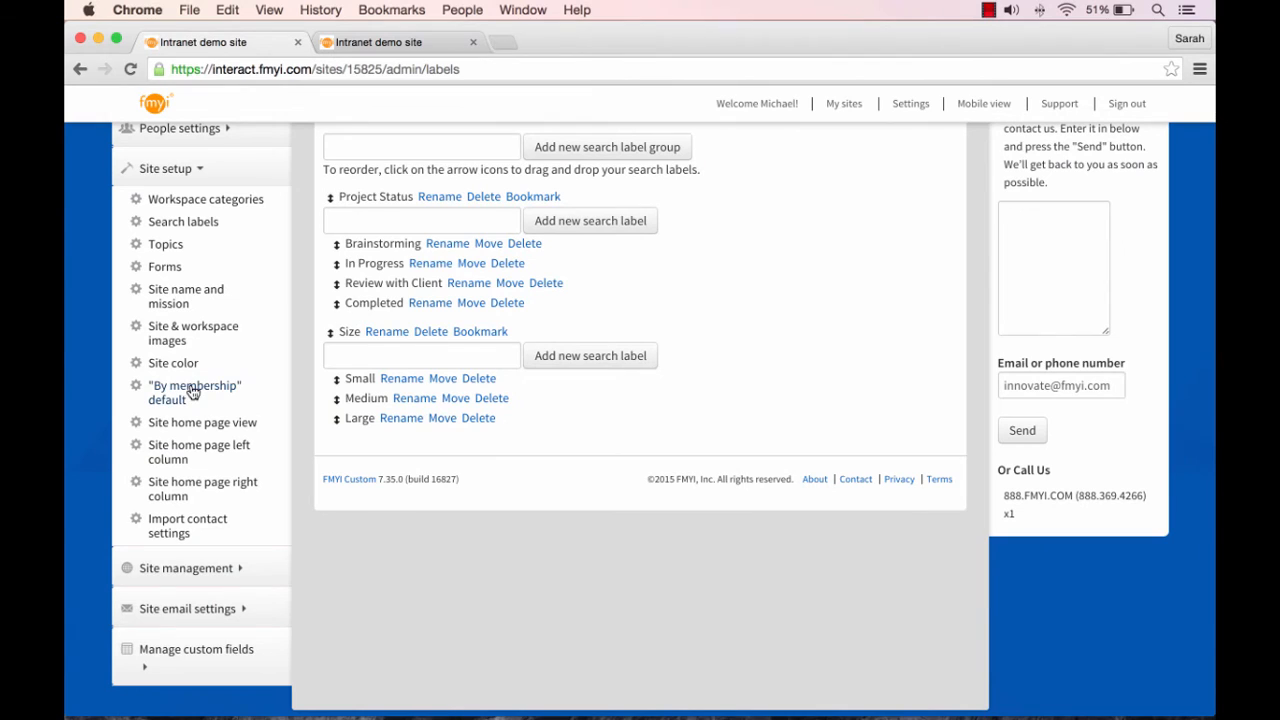
Step: Open the site home page view settings and review the dashboard and latest activity options
left_click(166, 245)
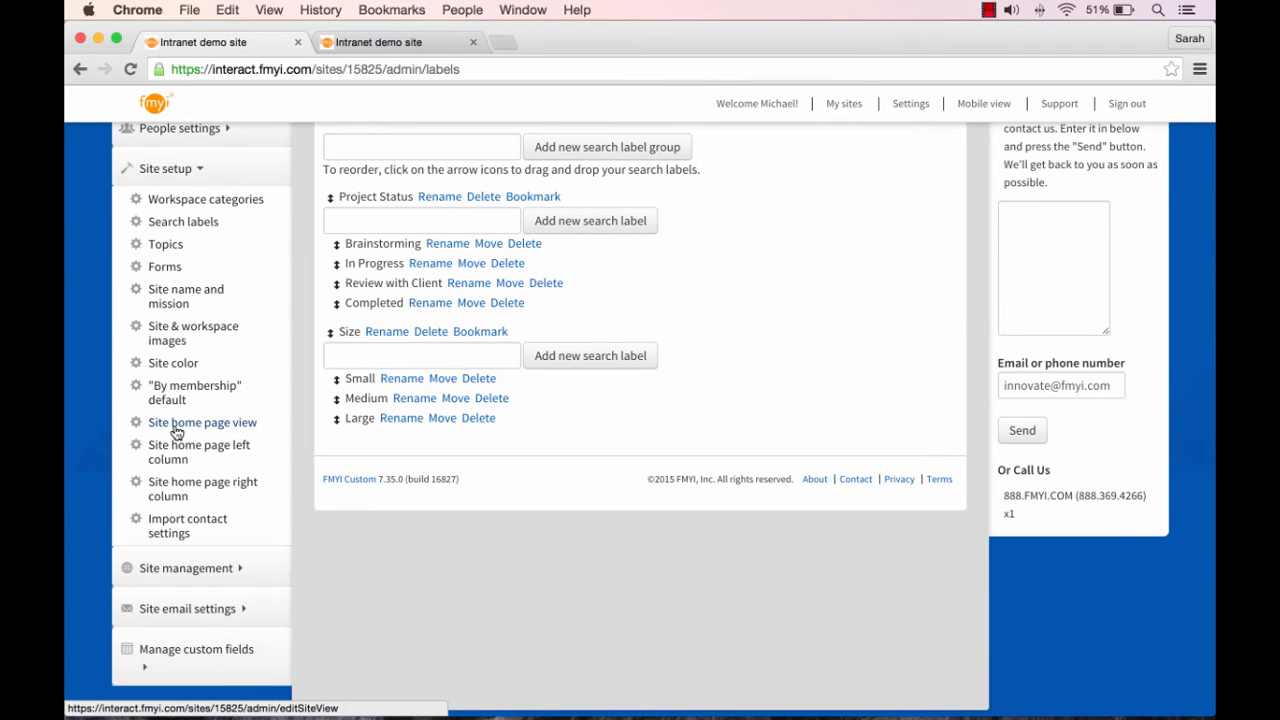
left_click(176, 428)
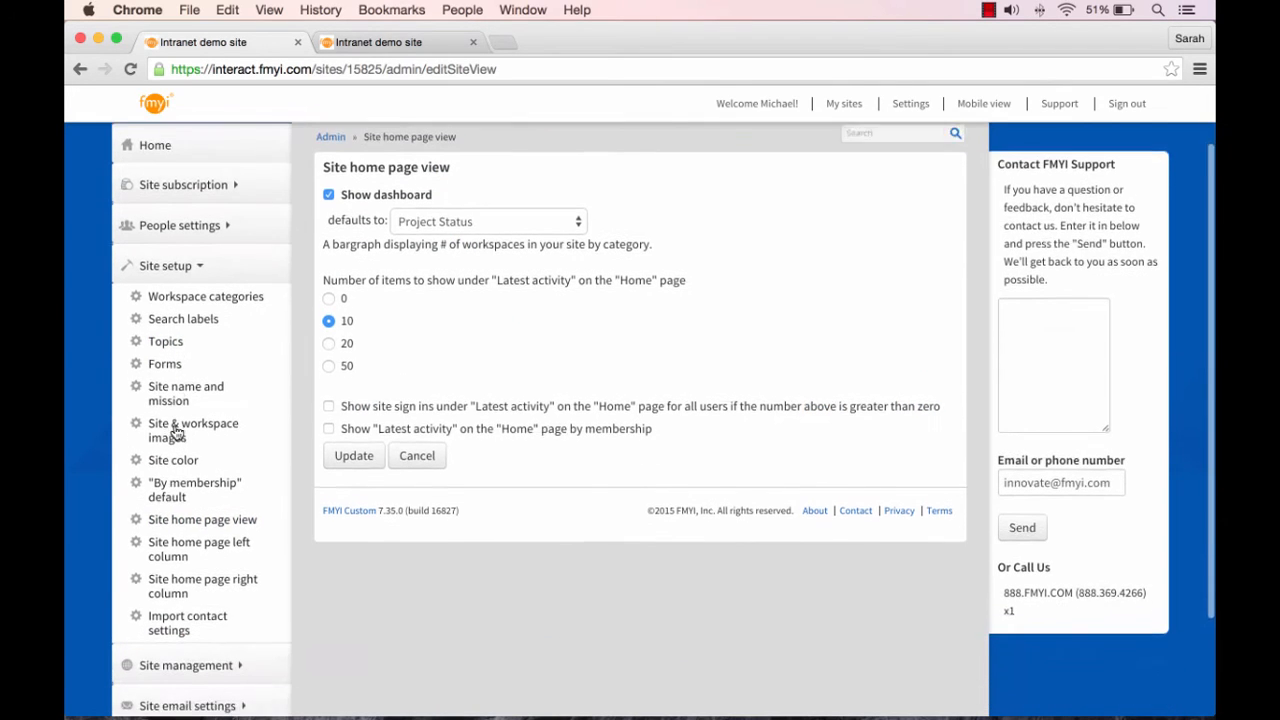
scroll(176, 430, "down", 2)
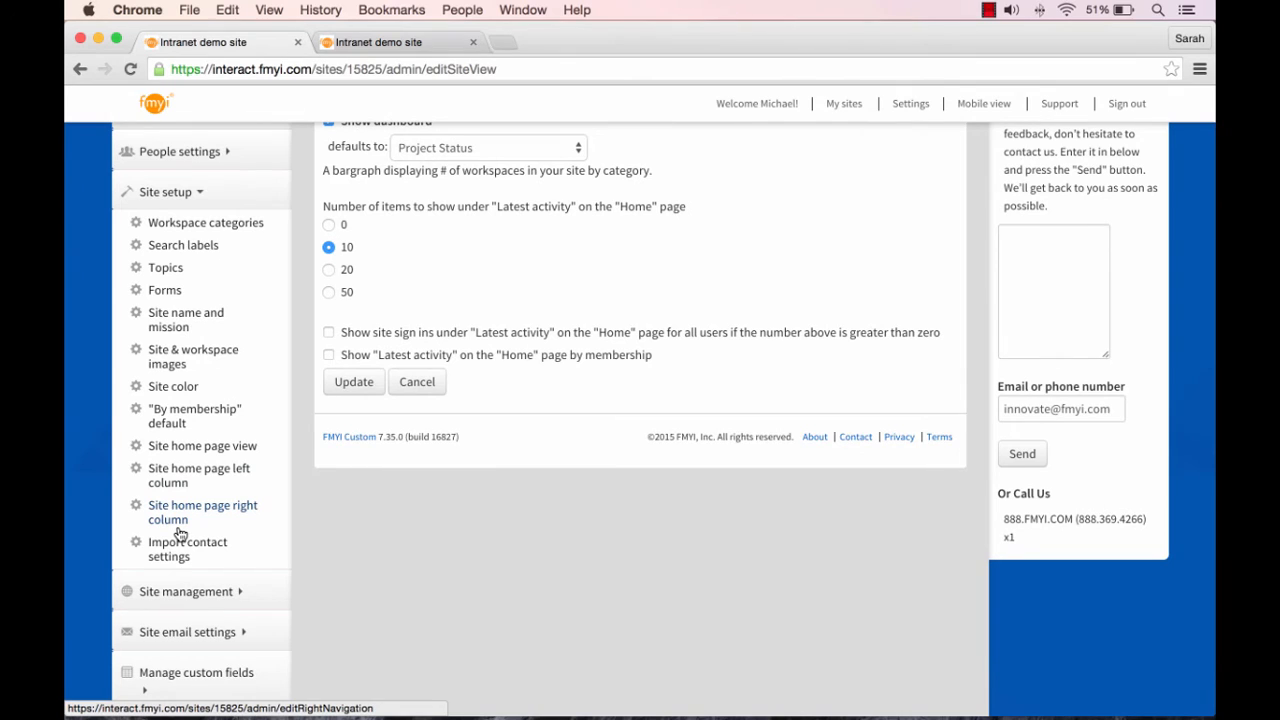
scroll(180, 534, "down", 1)
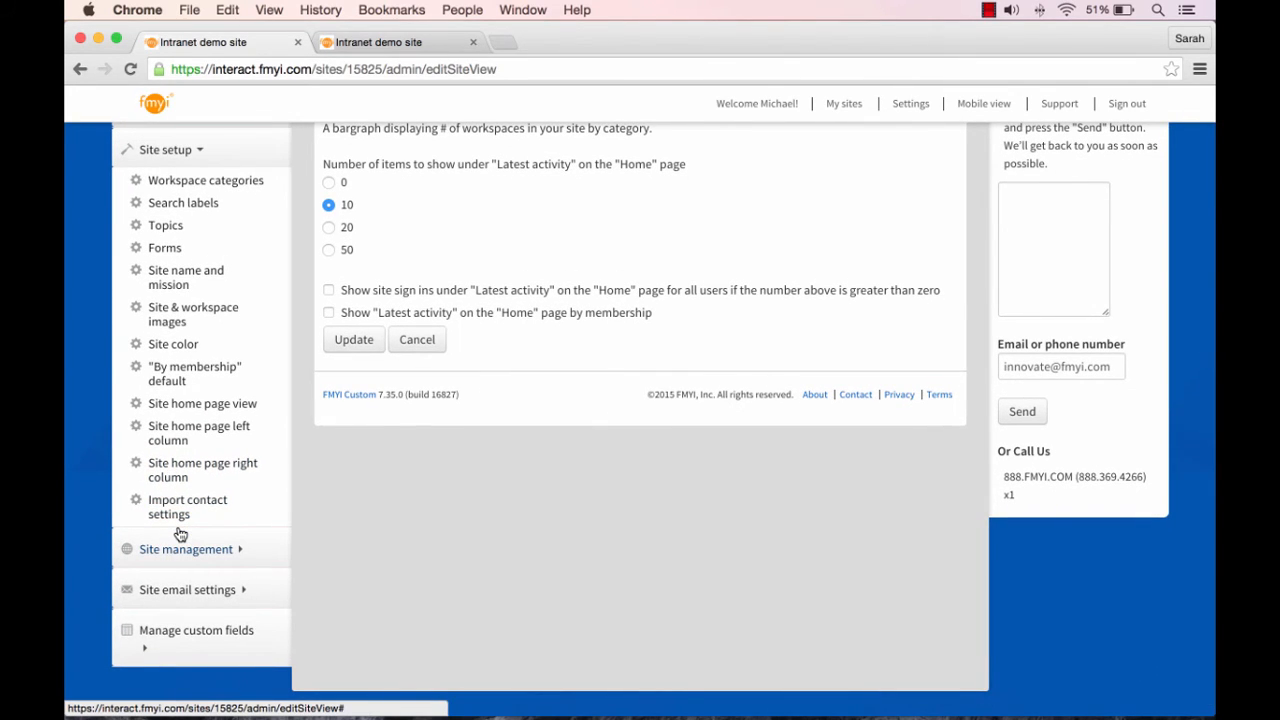
scroll(180, 534, "down", 1)
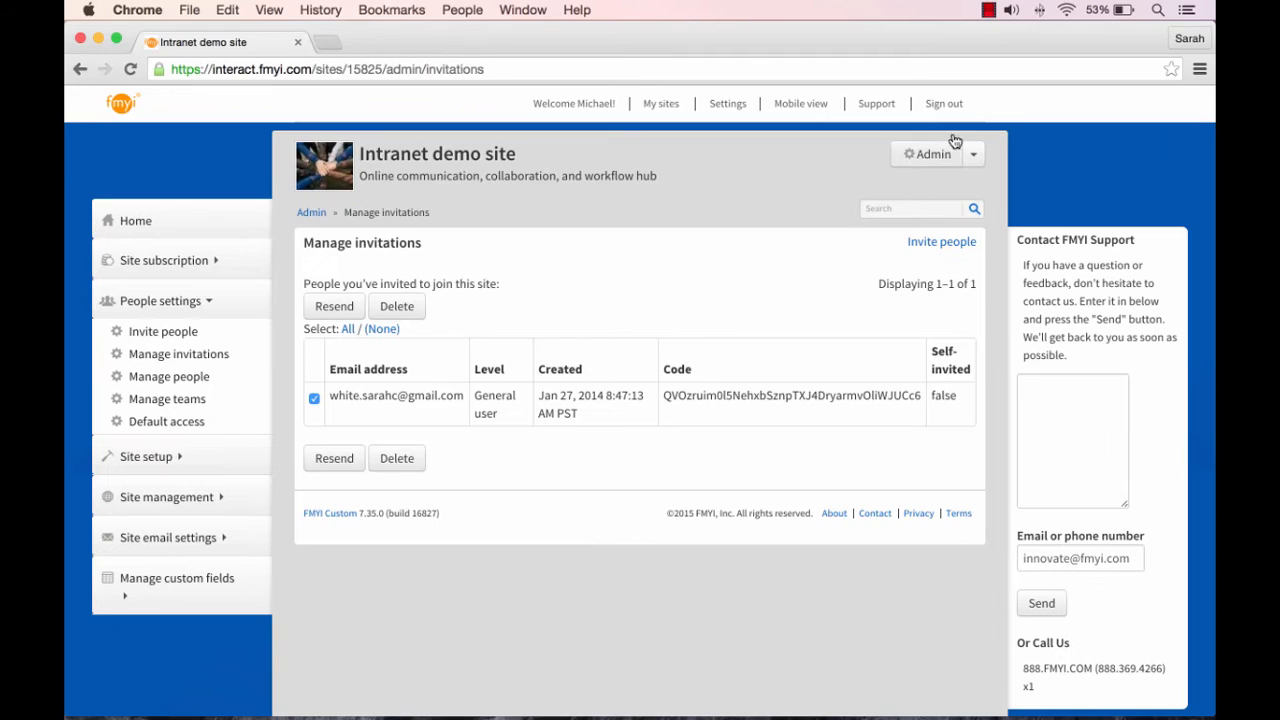
Step: Open the Invite people form from the administrator control panel and examine how several email addresses are entered
left_click(931, 154)
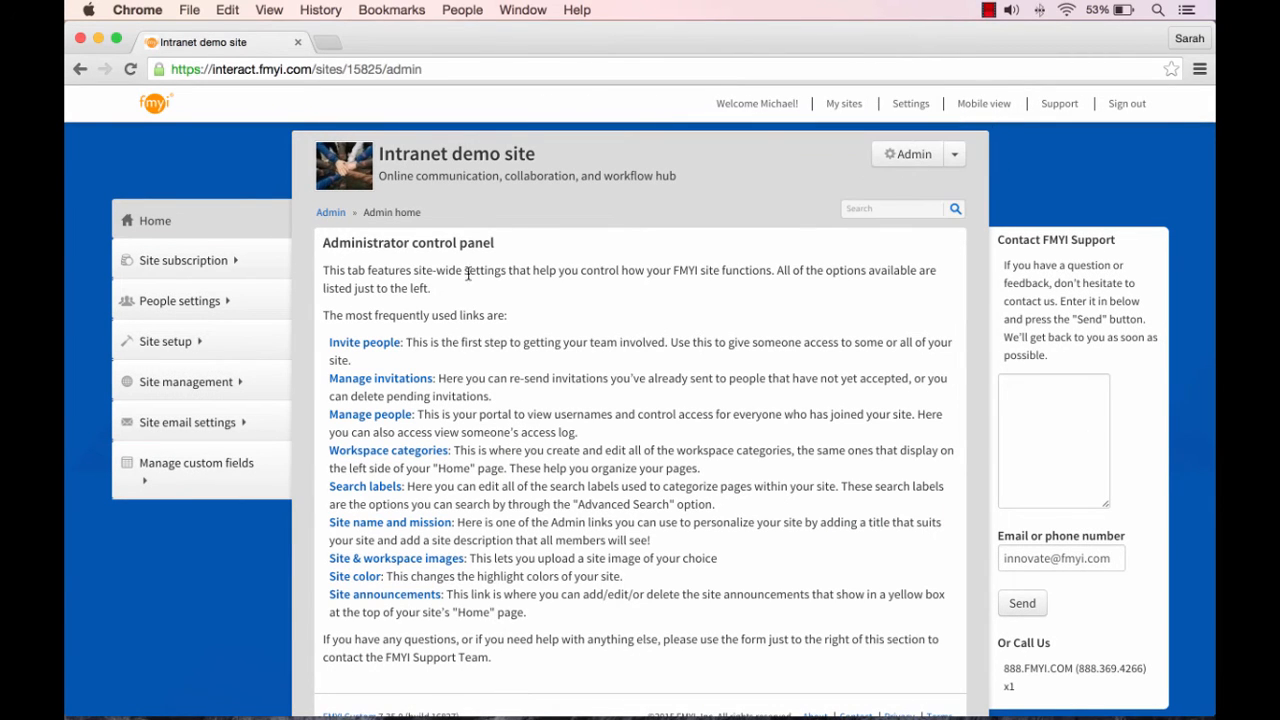
left_click(354, 349)
left_click(354, 375)
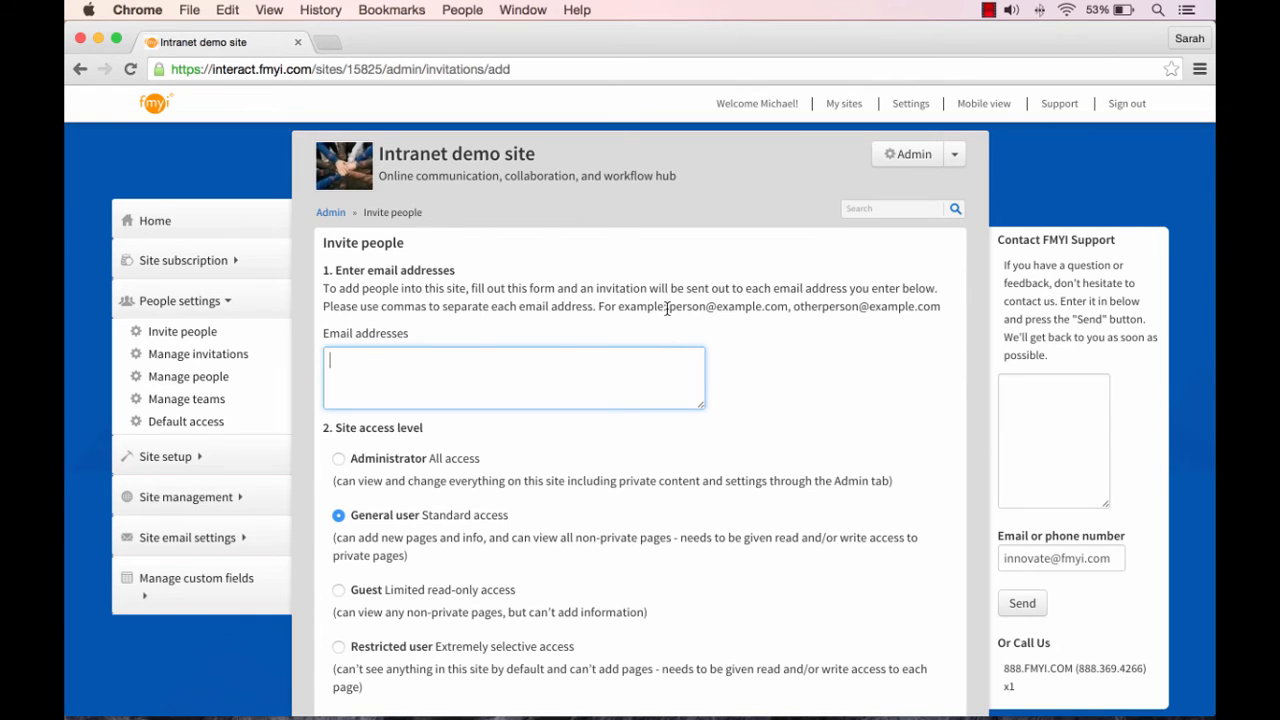
left_click_drag(668, 306, 814, 314)
left_click(819, 333)
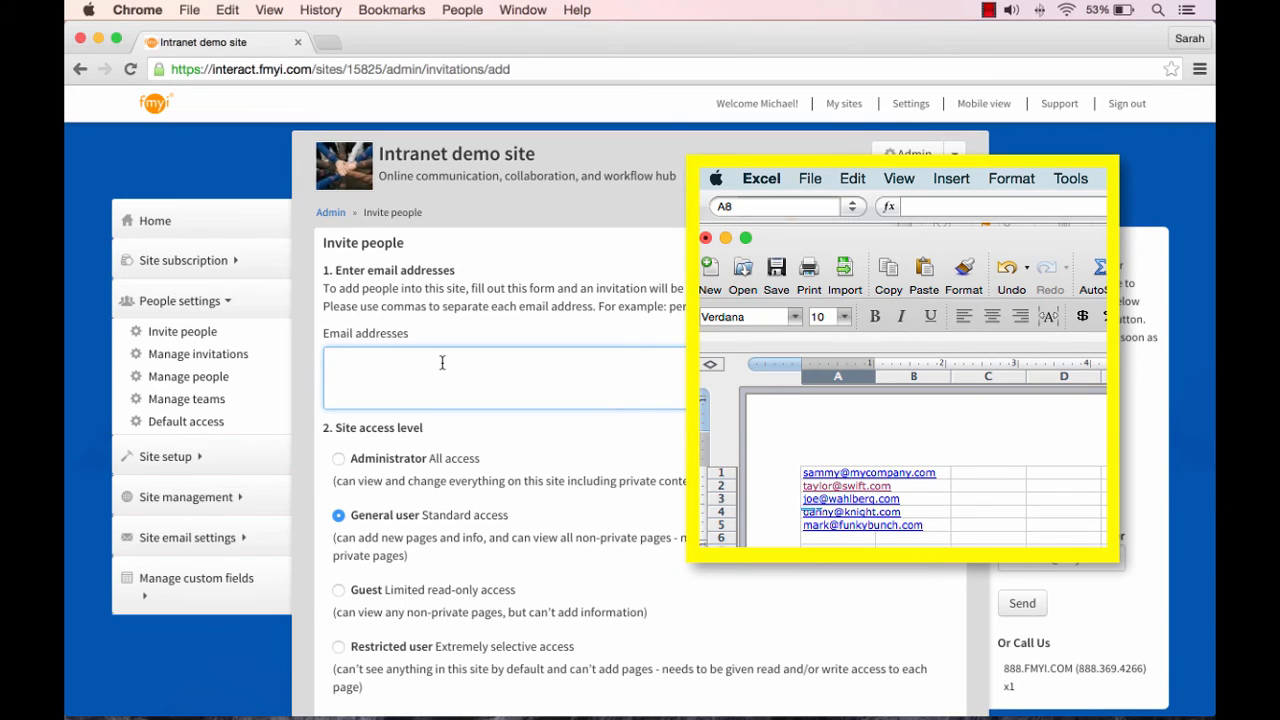
key("super+v")
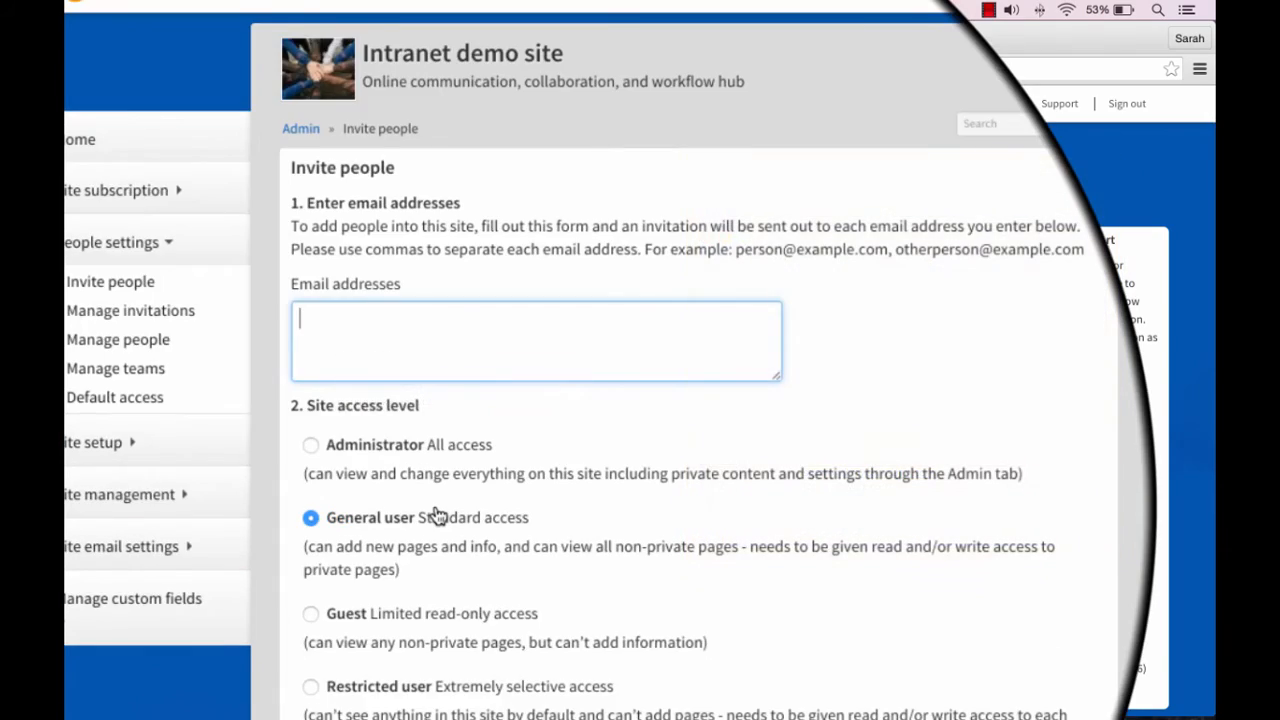
Step: Try the Restricted user site access level for the invitees and set it back to General user
scroll(436, 514, "down", 5)
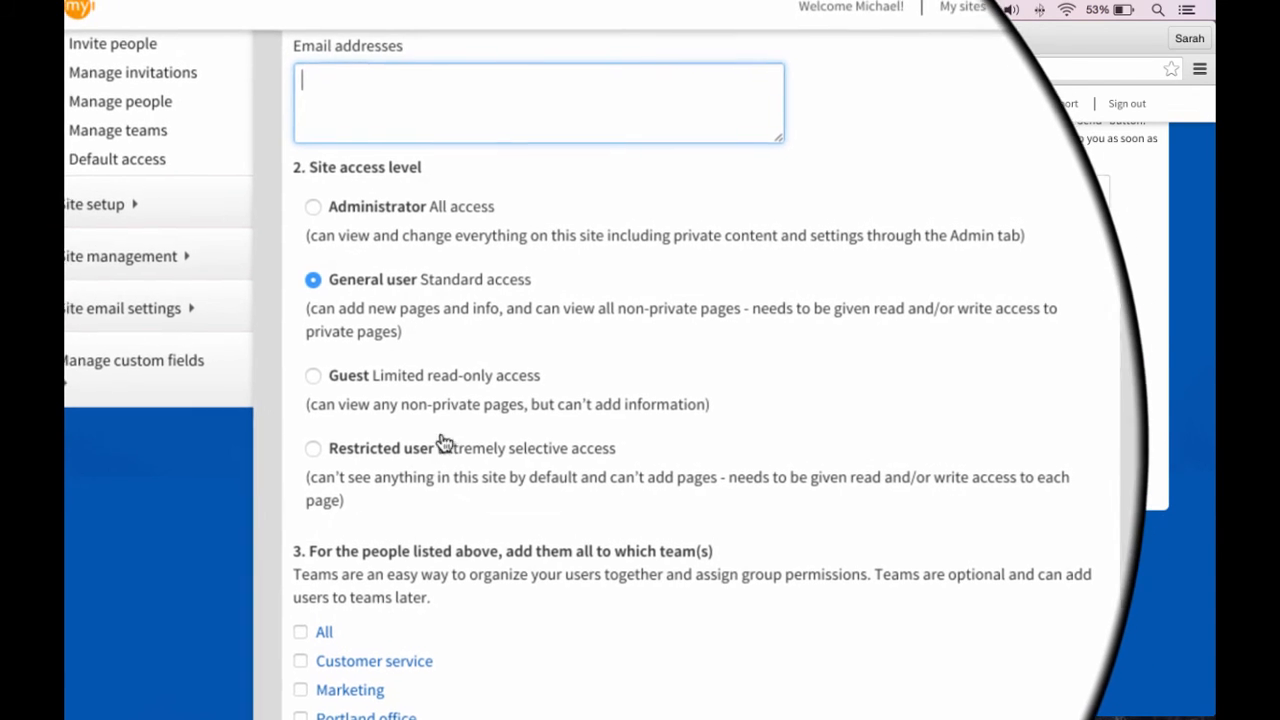
left_click_drag(434, 450, 601, 455)
left_click(585, 449)
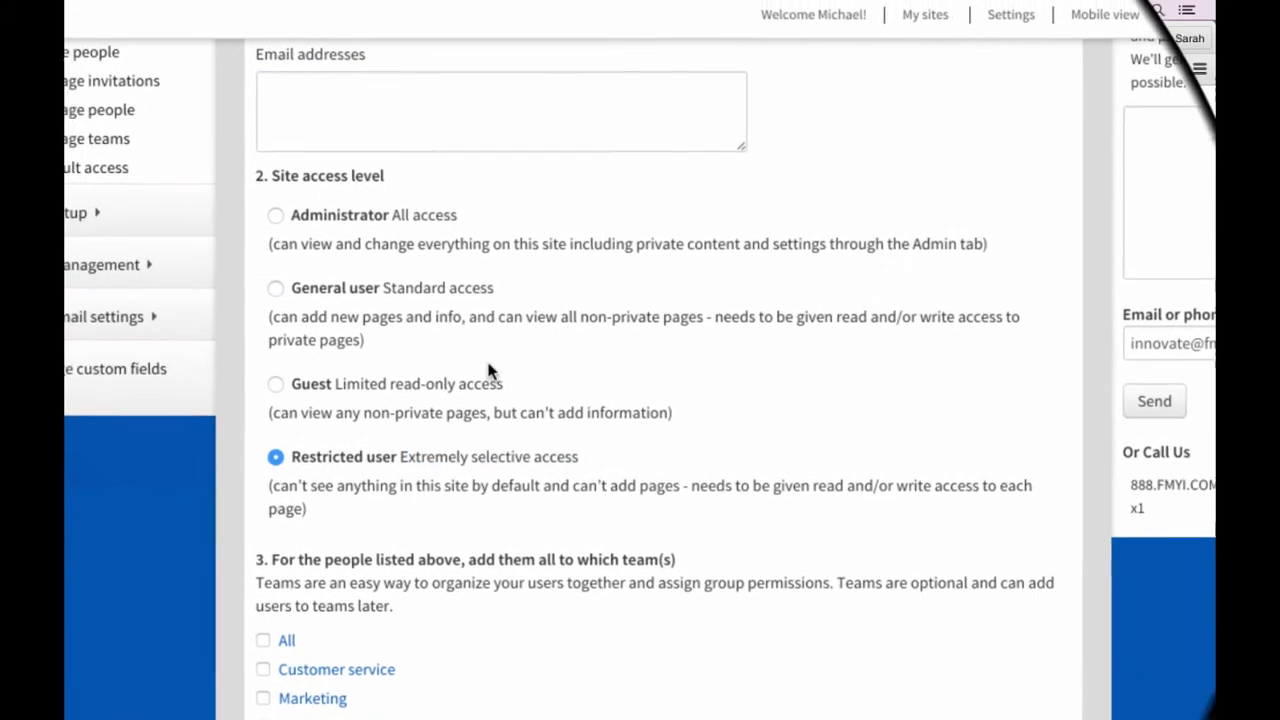
left_click(274, 280)
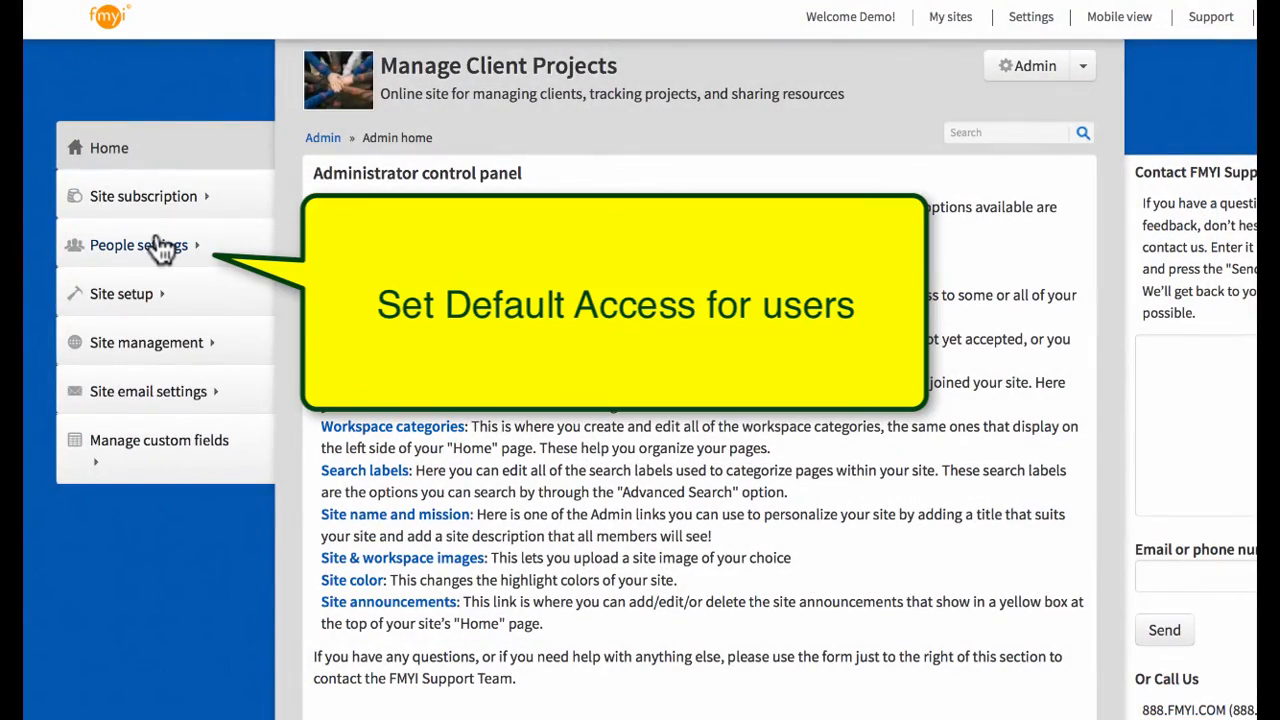
Step: Open the default access settings for users in the Manage Client Projects site
left_click(160, 247)
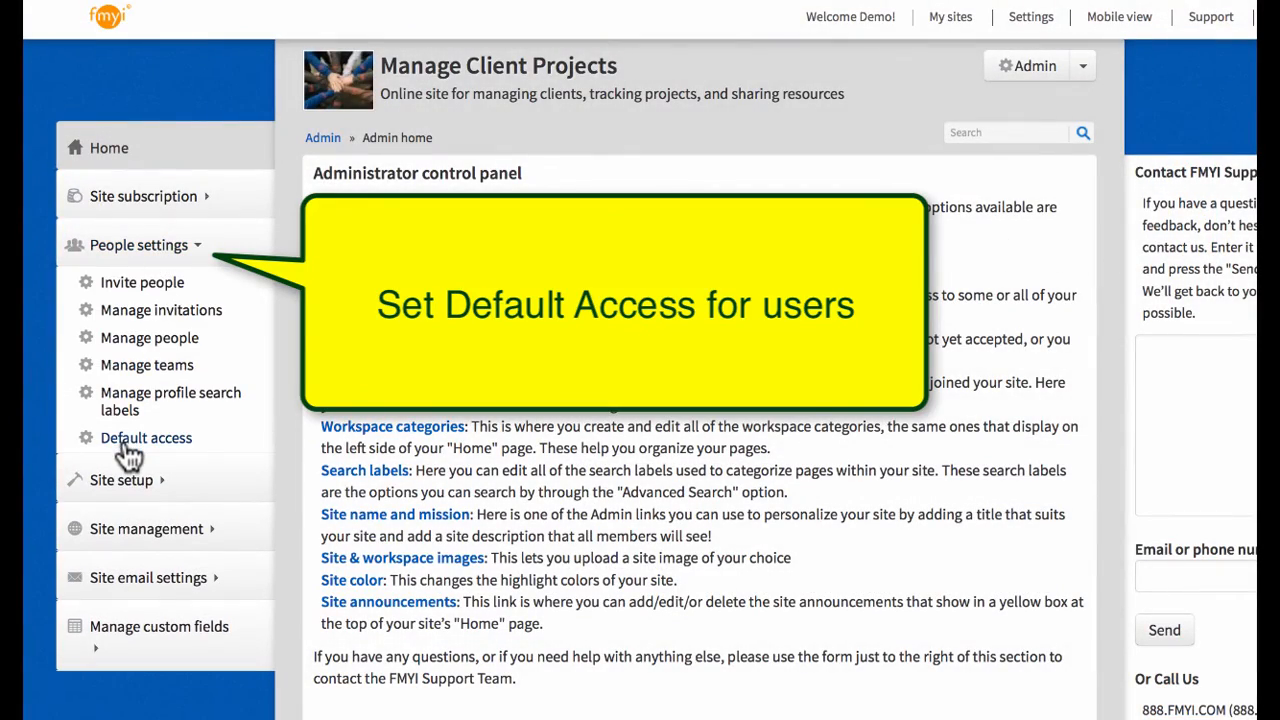
left_click(130, 445)
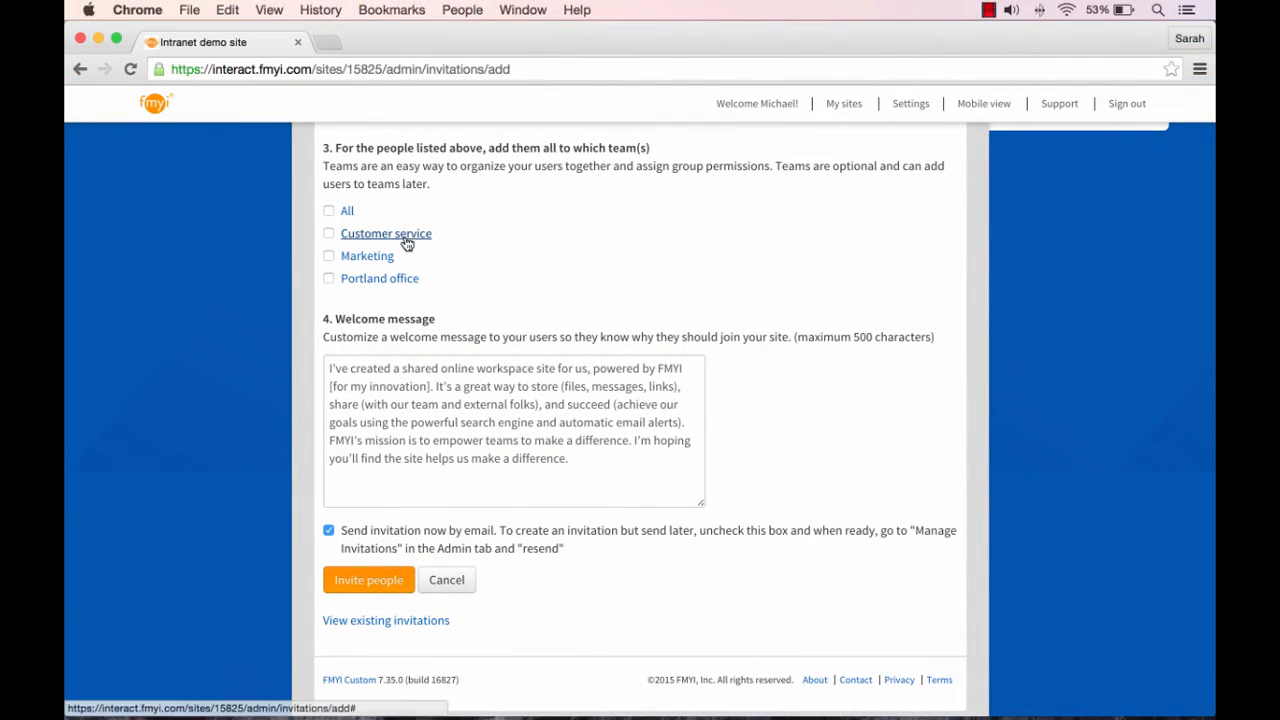
Step: Examine the team choices and the default welcome message in the Intranet demo site's invitation form
triple_click(395, 430)
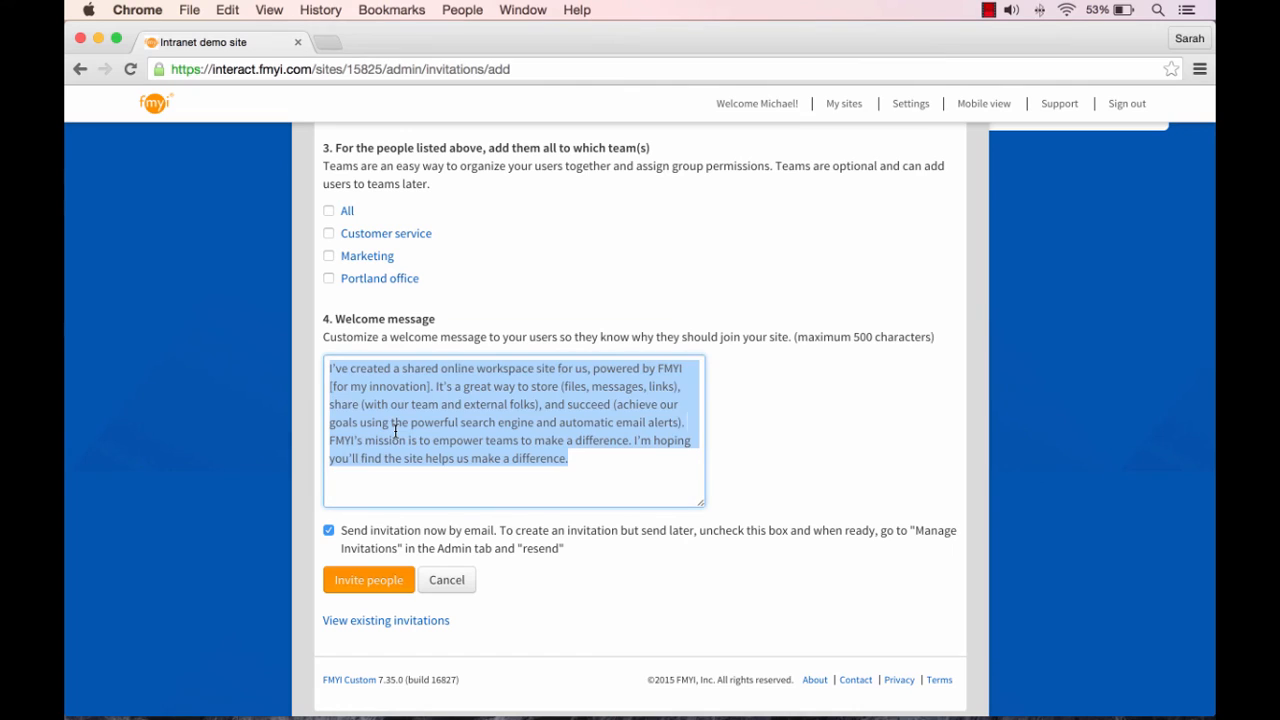
left_click(606, 460)
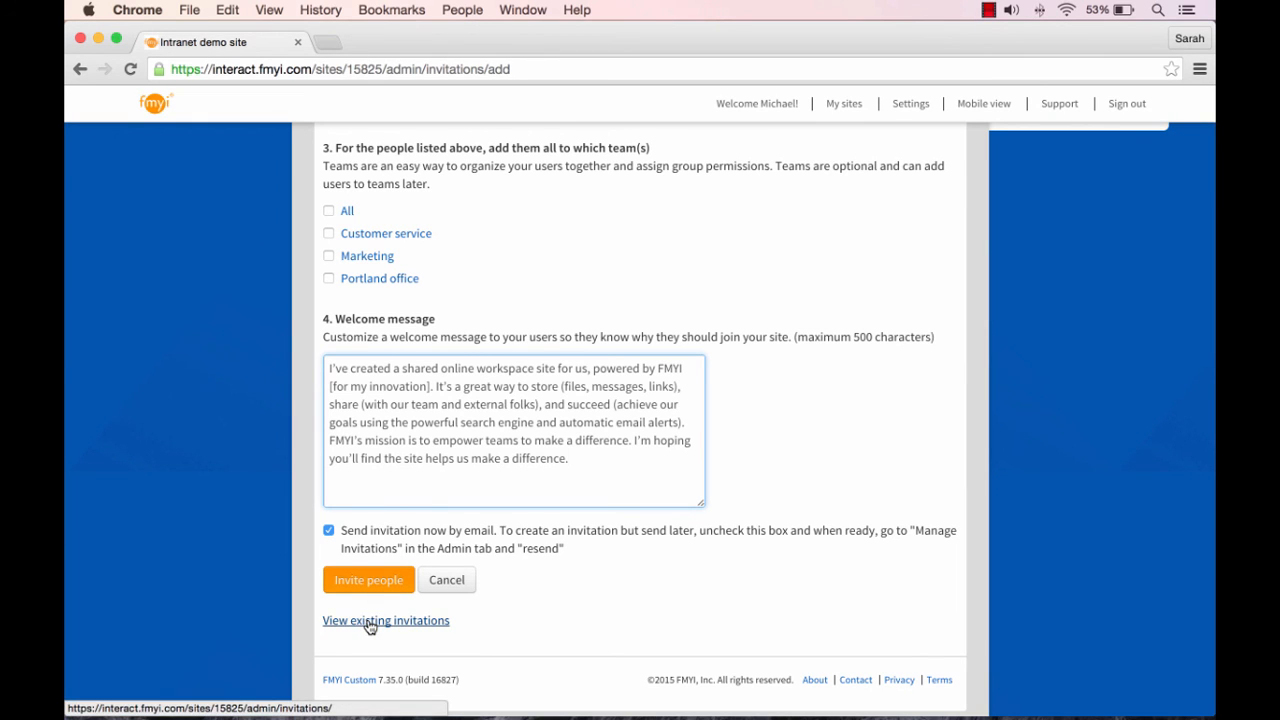
scroll(370, 626, "up", 15)
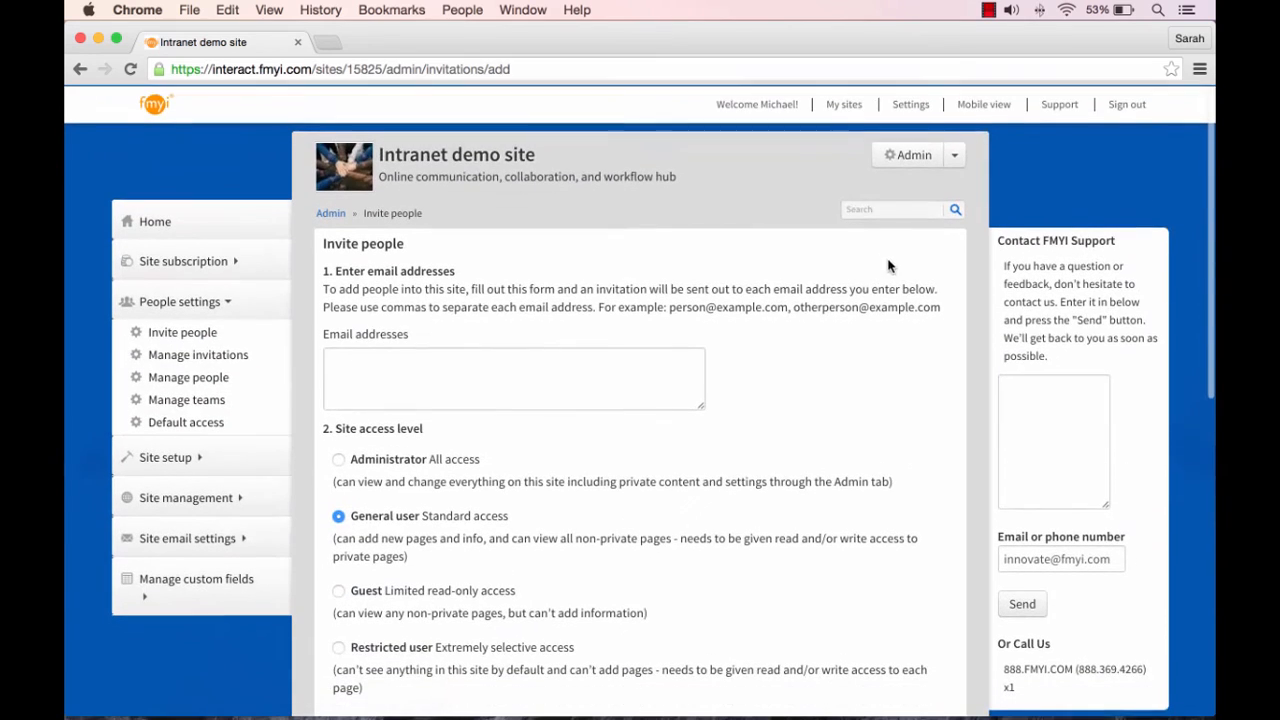
Step: Open the Manage invitations page from the administrator control panel and select the pending invitation
left_click(910, 166)
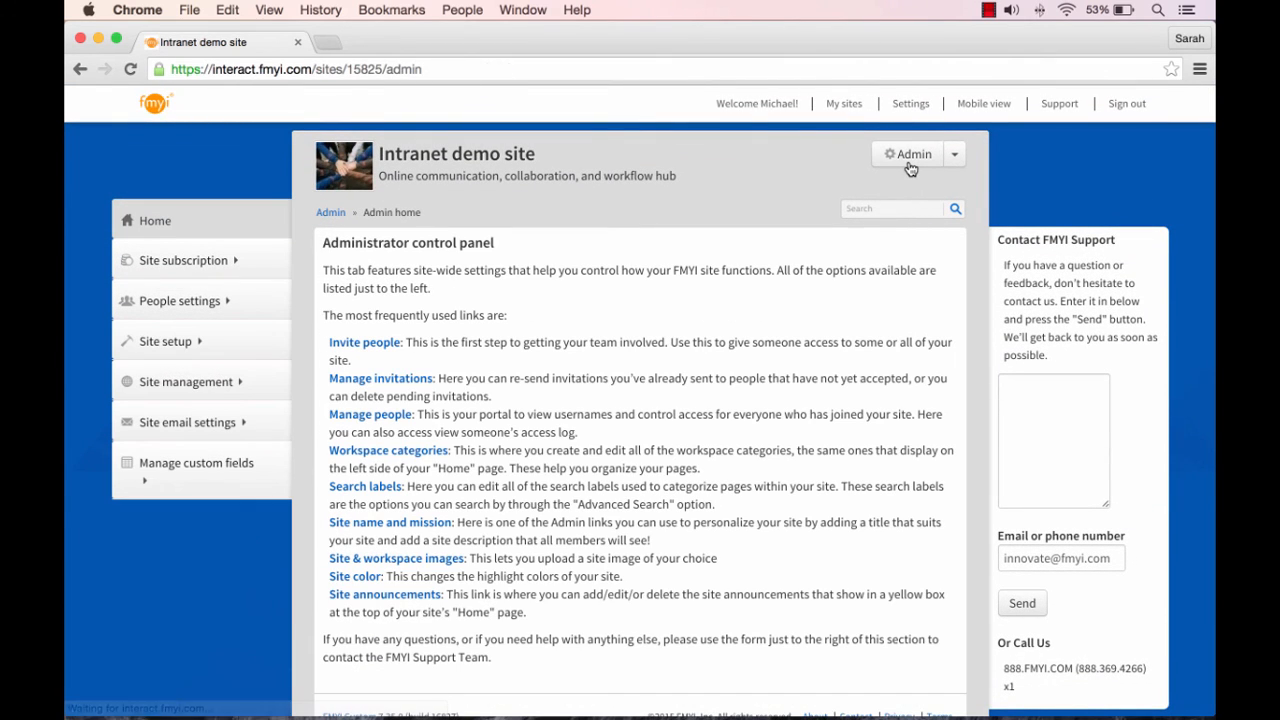
left_click(373, 388)
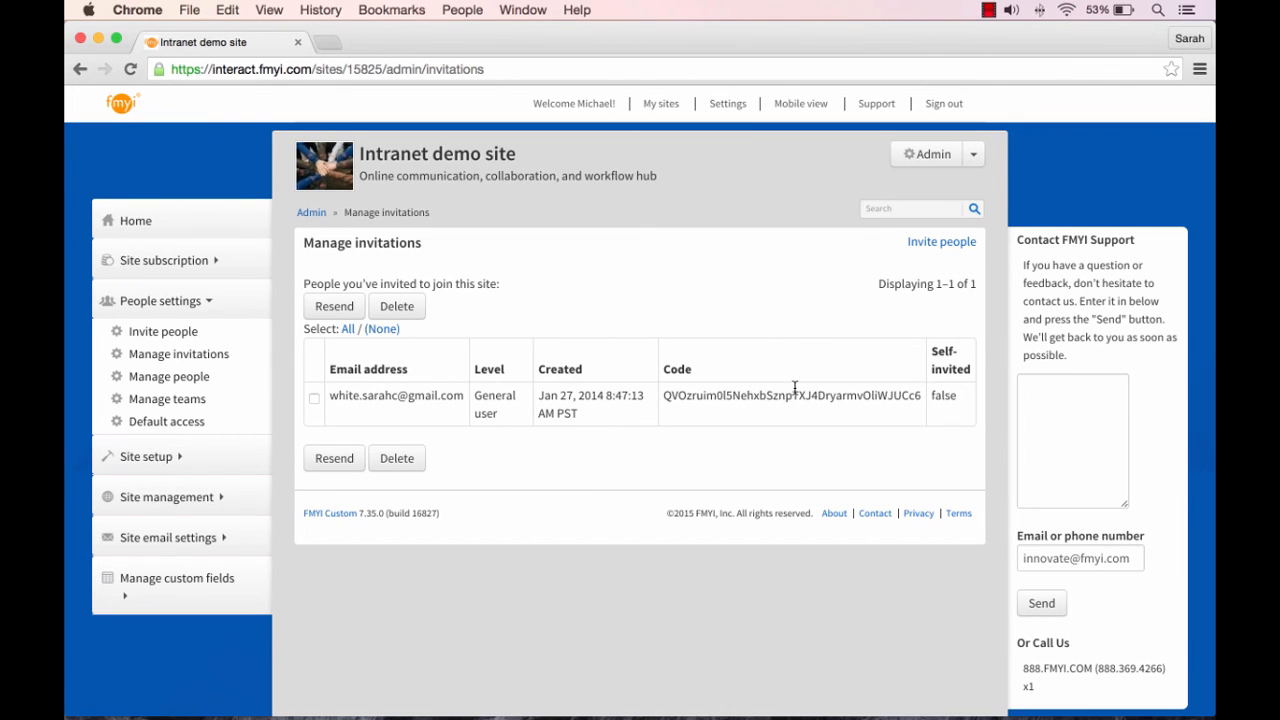
left_click(314, 399)
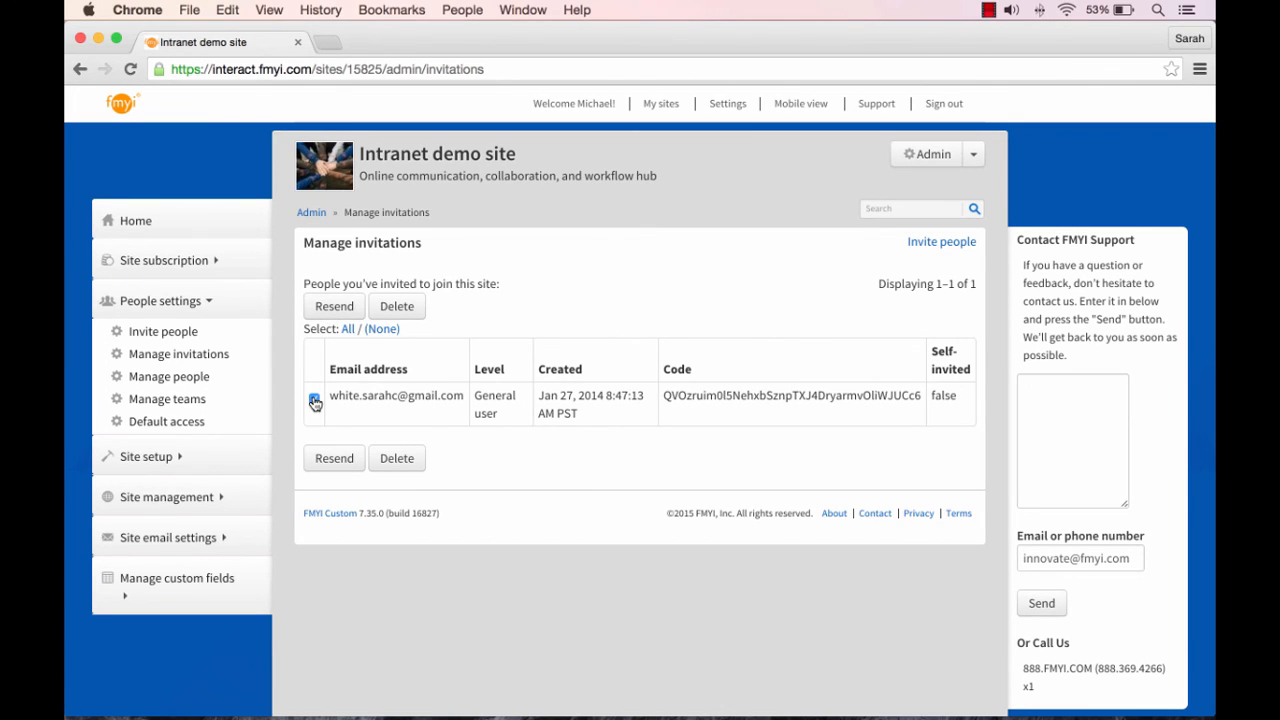